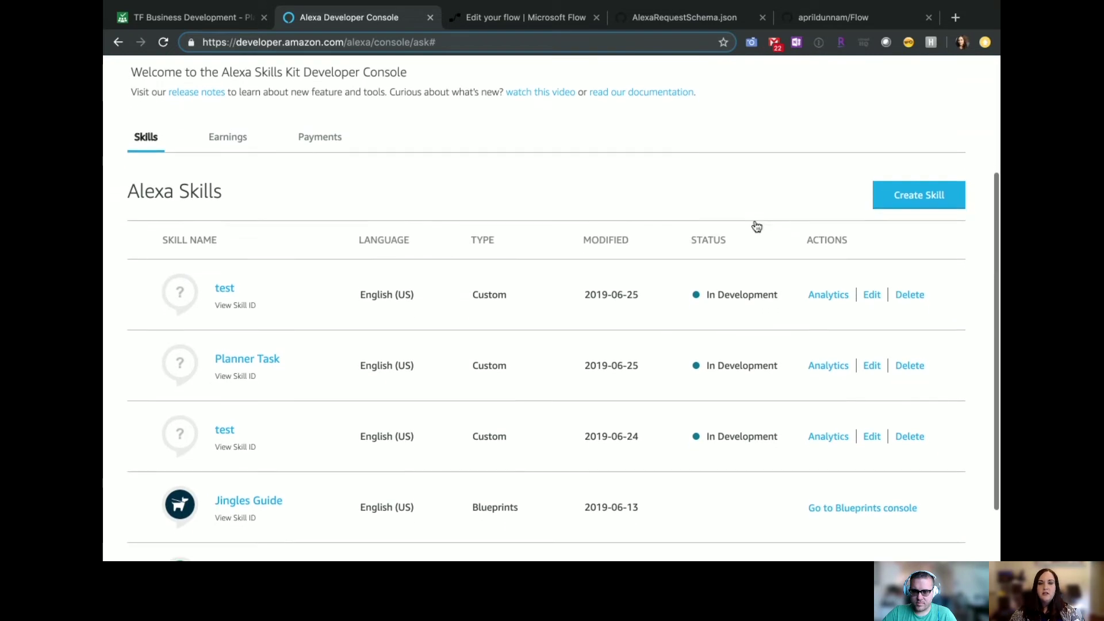
# Create a new Alexa skill named PlannerTaskList in English (US) with the Custom model and the Provision your own backend
pyautogui.click(942, 200)
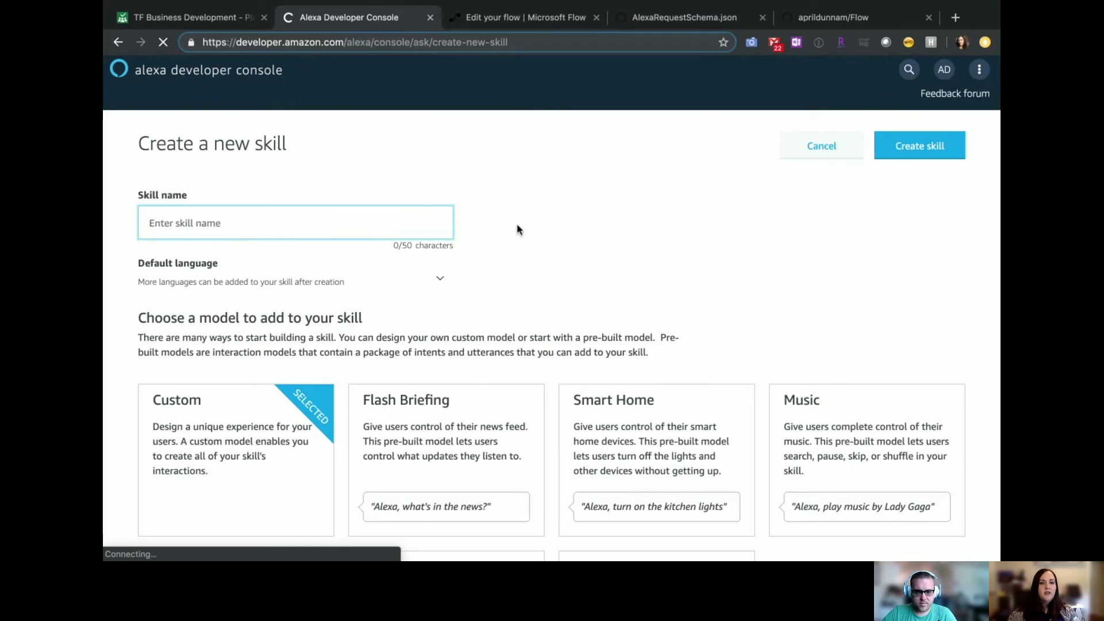
pyautogui.write('Planner')
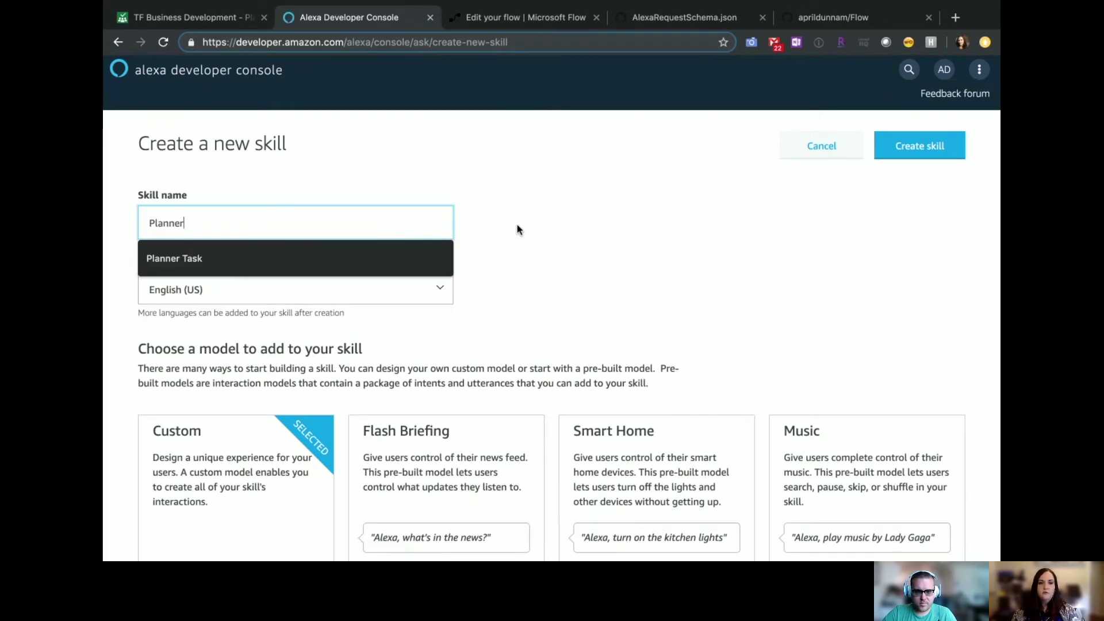
pyautogui.write('TaskList')
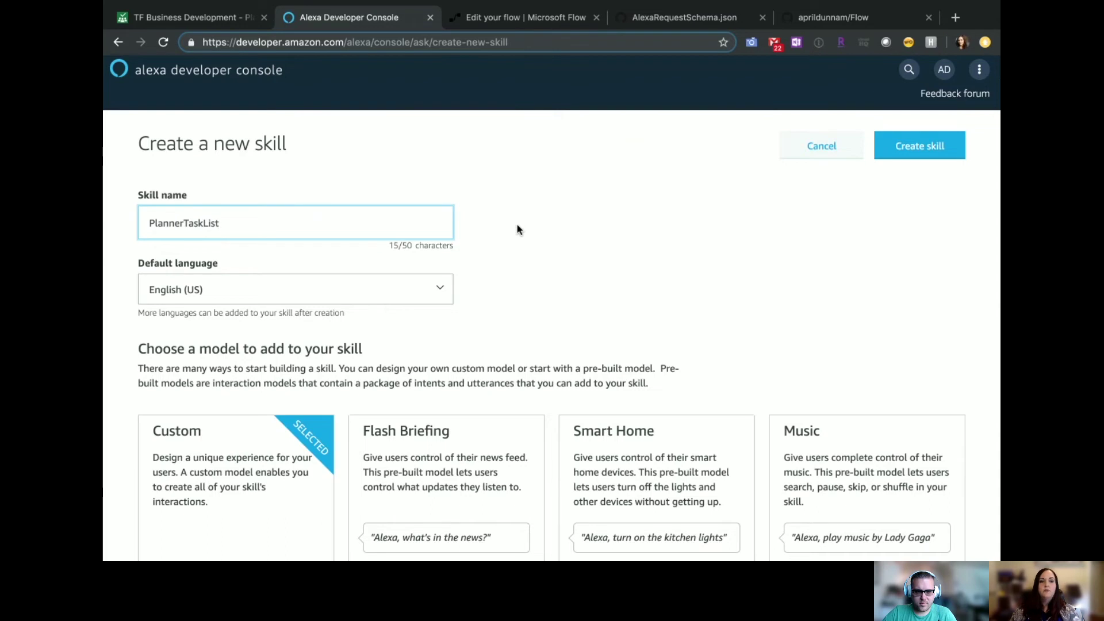
pyautogui.scroll(-3, 525, 200)
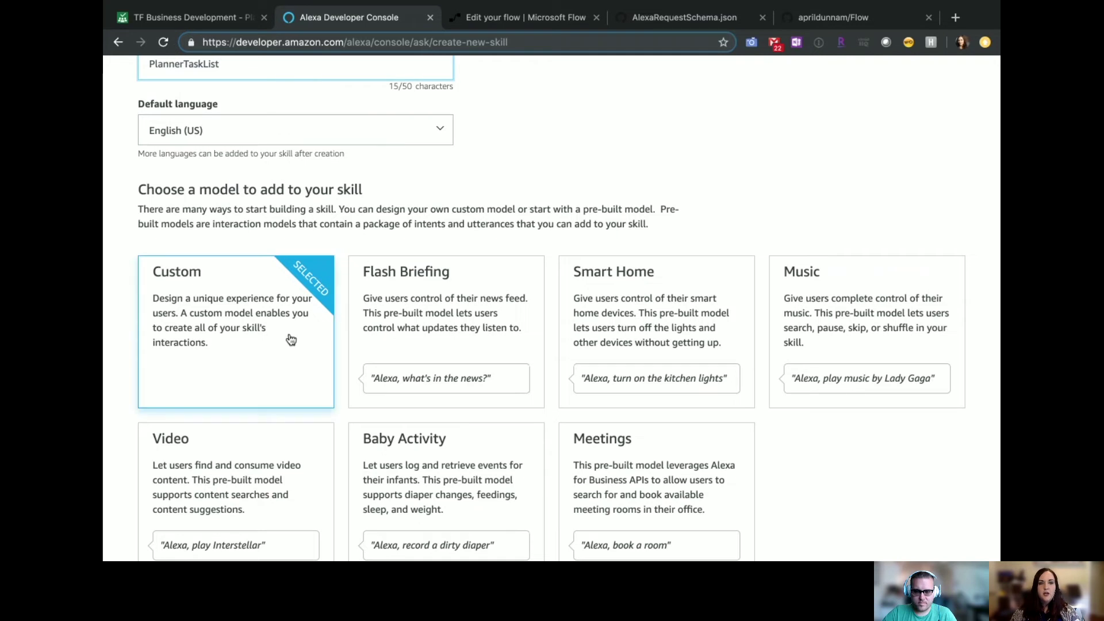
pyautogui.scroll(-6, 286, 335)
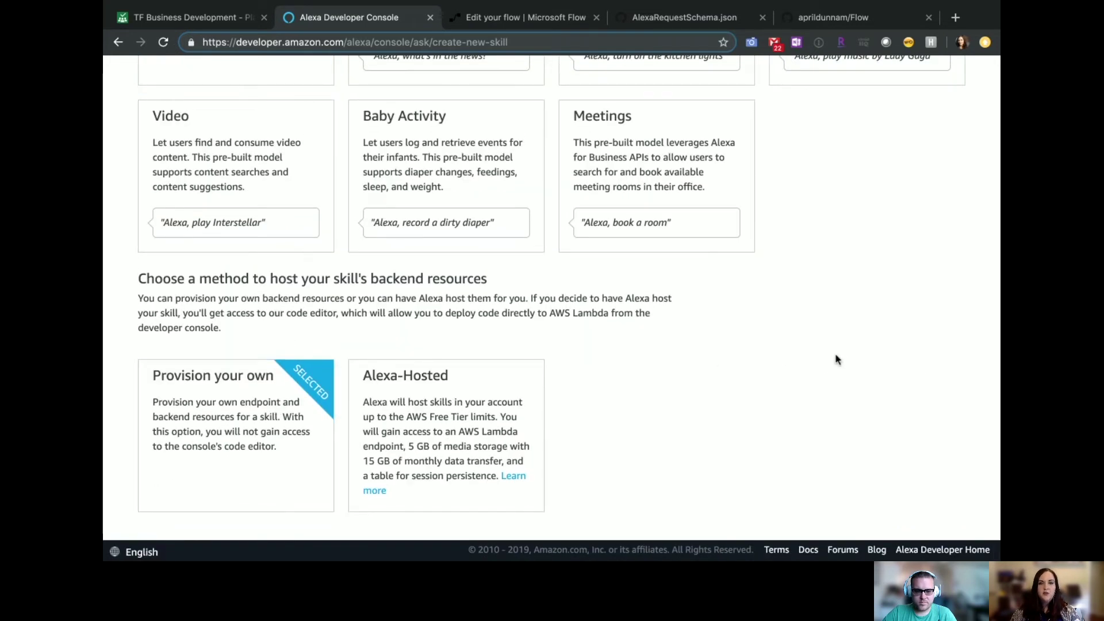
pyautogui.scroll(2, 846, 359)
pyautogui.scroll(7, 850, 357)
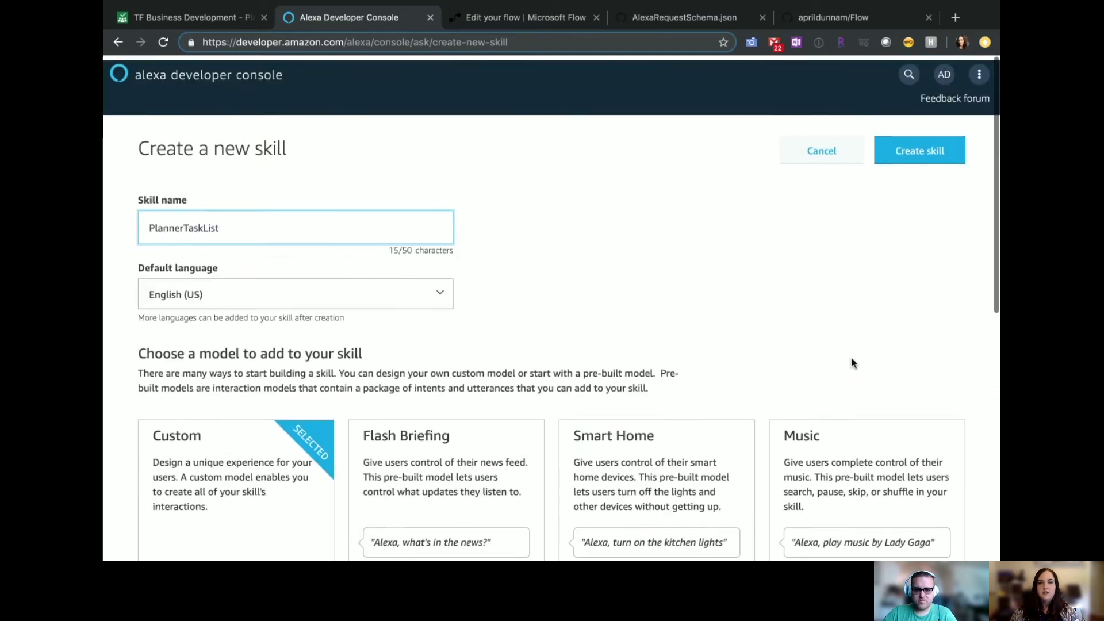
pyautogui.scroll(-1, 936, 153)
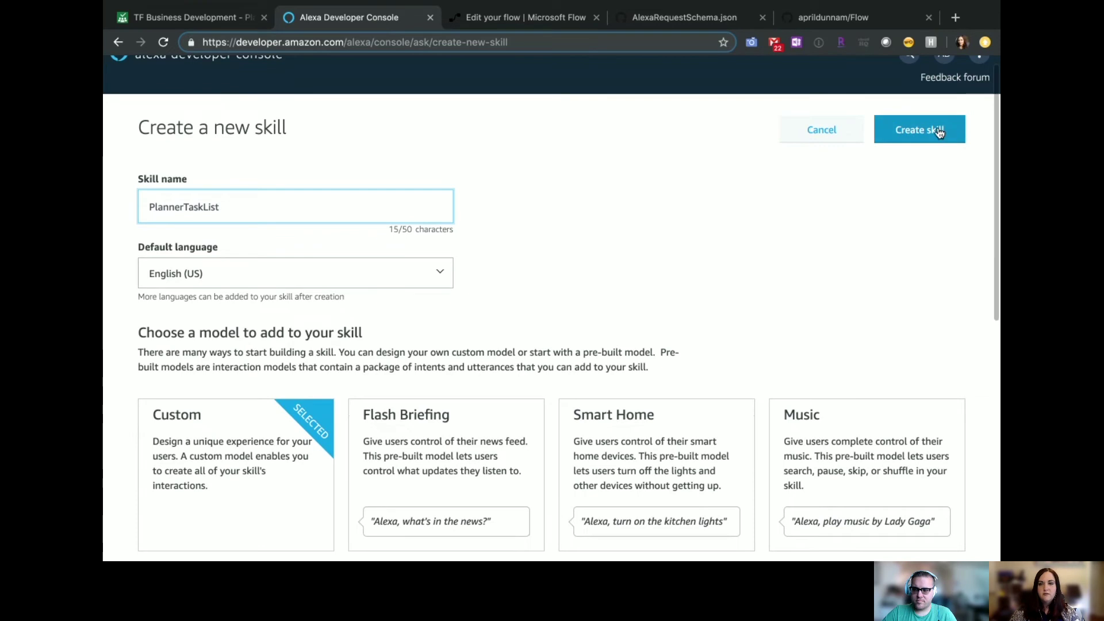
pyautogui.click(940, 131)
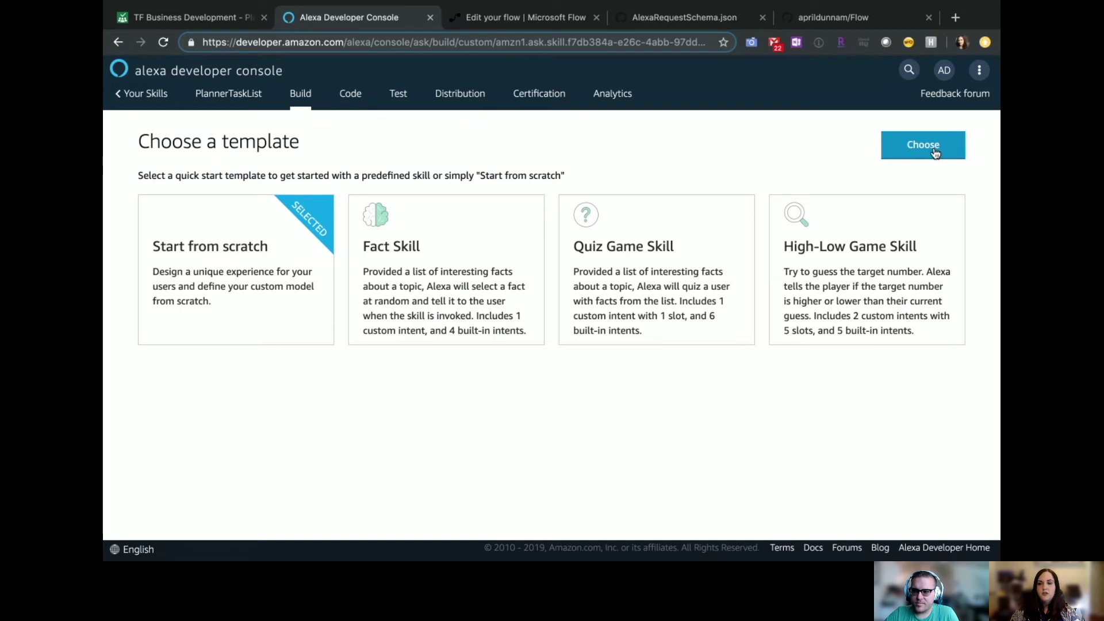
# Choose the Start from scratch template and open the skill's invocation name for editing
pyautogui.click(935, 153)
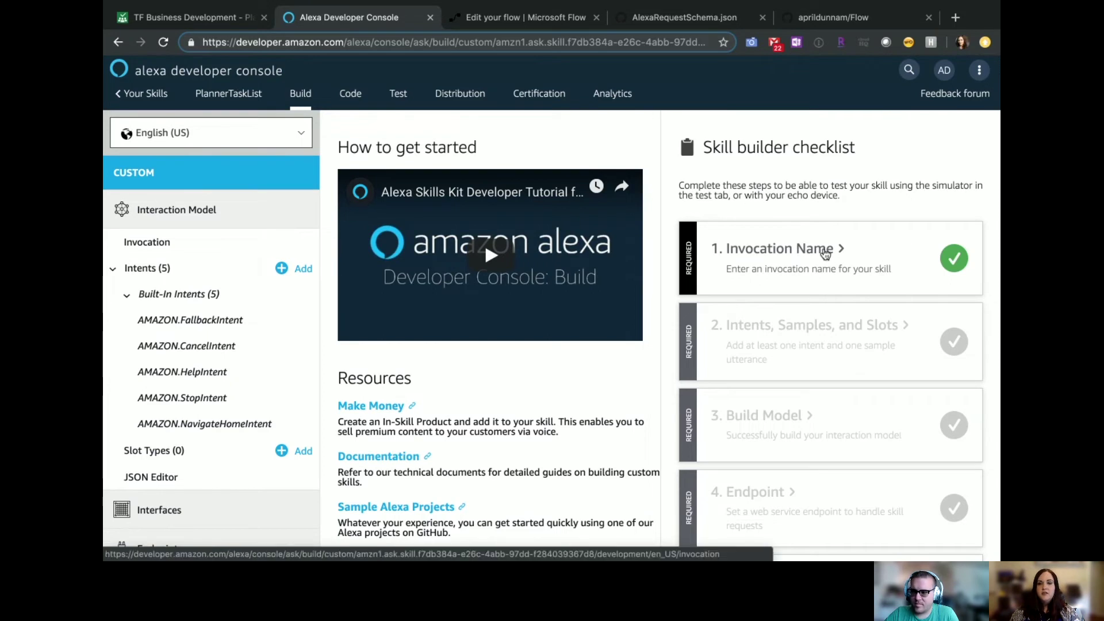
pyautogui.click(825, 251)
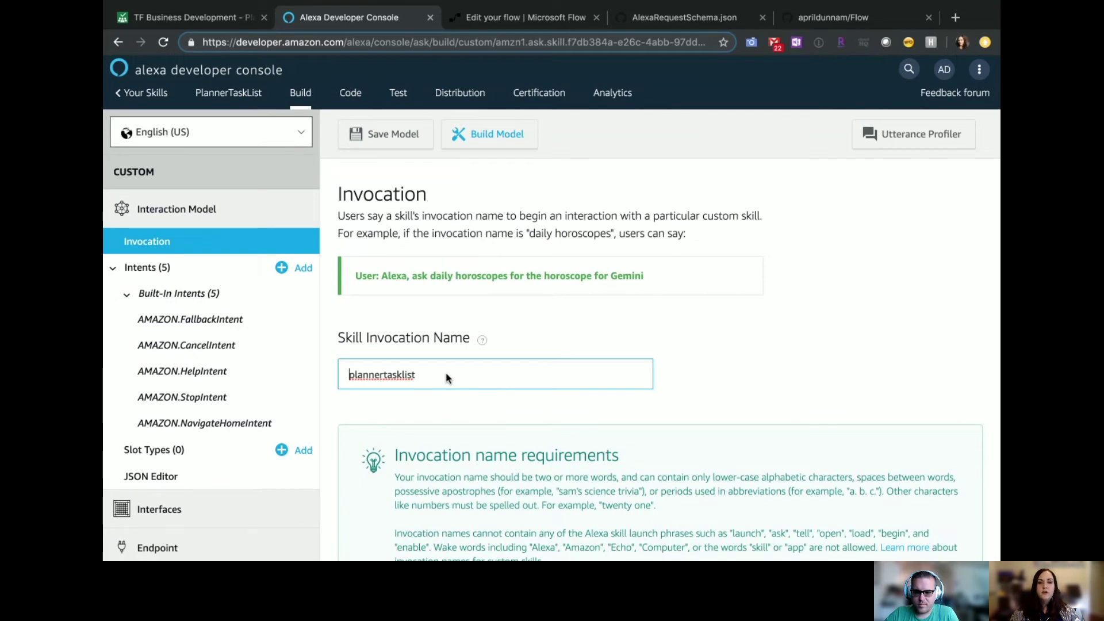
pyautogui.scroll(1, 445, 377)
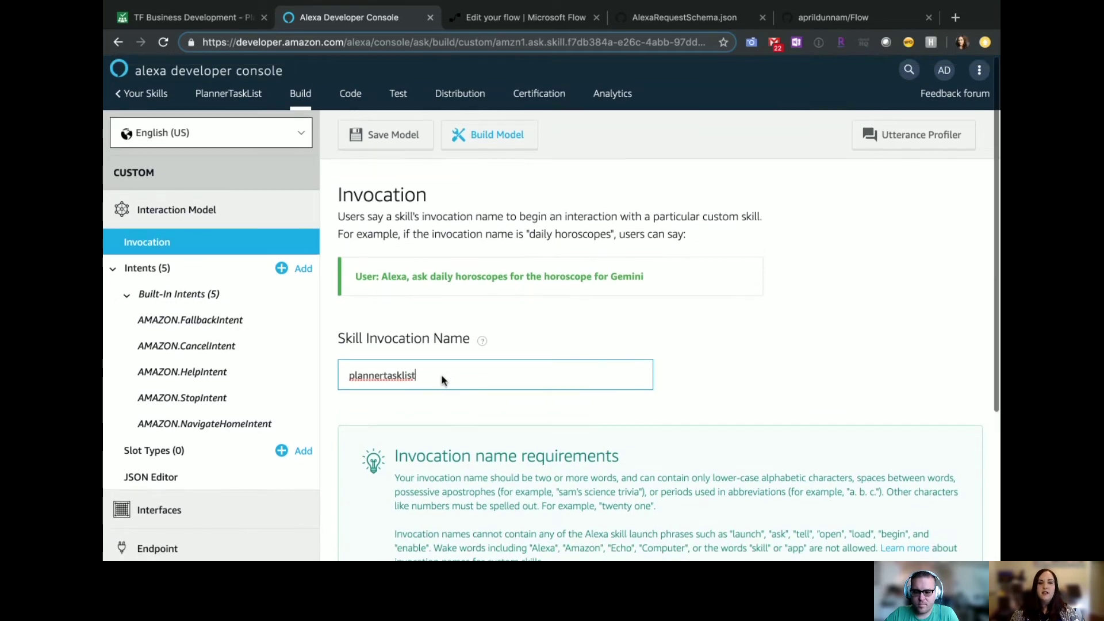
pyautogui.doubleClick(405, 375)
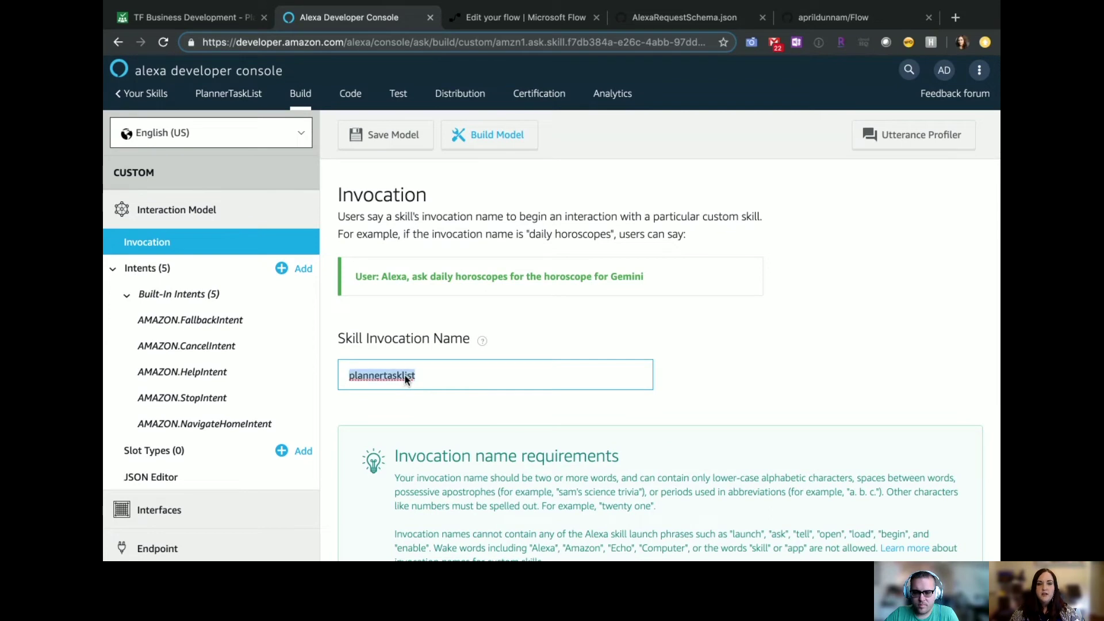
pyautogui.write('Planner')
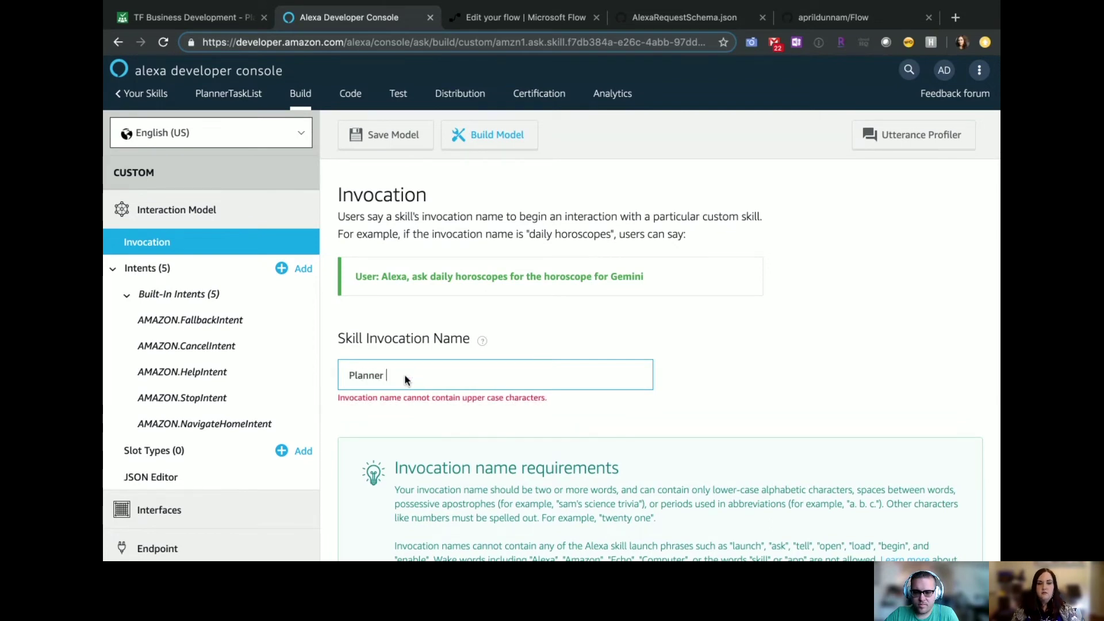
pyautogui.write(' Task')
pyautogui.press('BackSpace')
pyautogui.press('BackSpace')
pyautogui.press('BackSpace')
pyautogui.press('BackSpace')
pyautogui.press('BackSpace')
pyautogui.press('BackSpace')
pyautogui.press('BackSpace')
pyautogui.press('BackSpace')
pyautogui.press('BackSpace')
pyautogui.press('BackSpace')
pyautogui.press('BackSpace')
pyautogui.press('BackSpace')
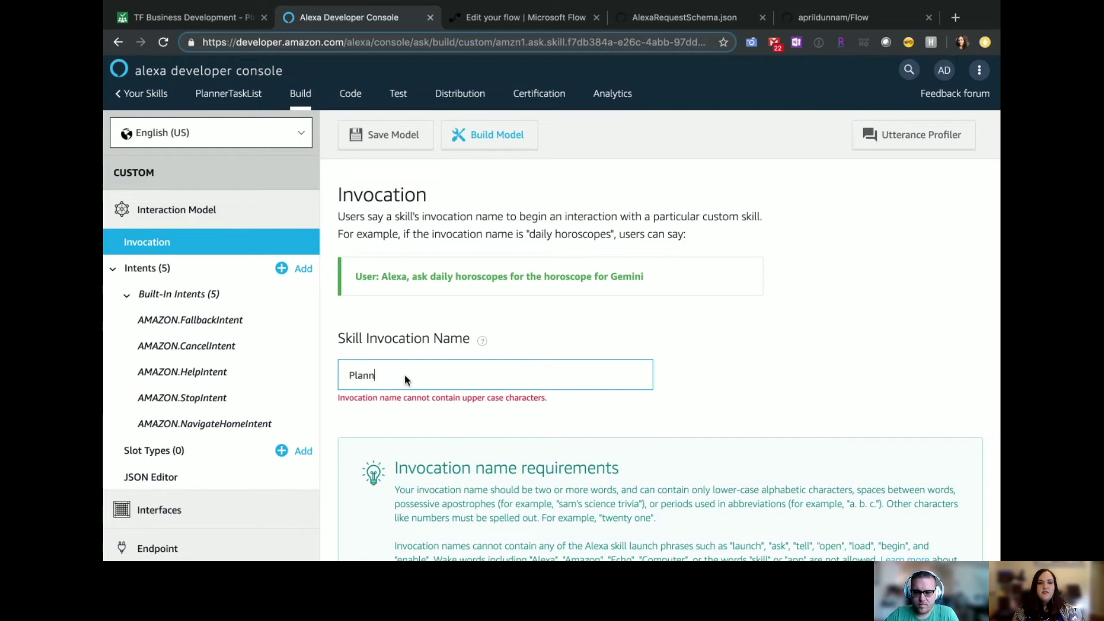
# Enter plannertasklist as the skill invocation name and save the interaction model
pyautogui.write('pall')
pyautogui.press('BackSpace')
pyautogui.write('lannertasklist')
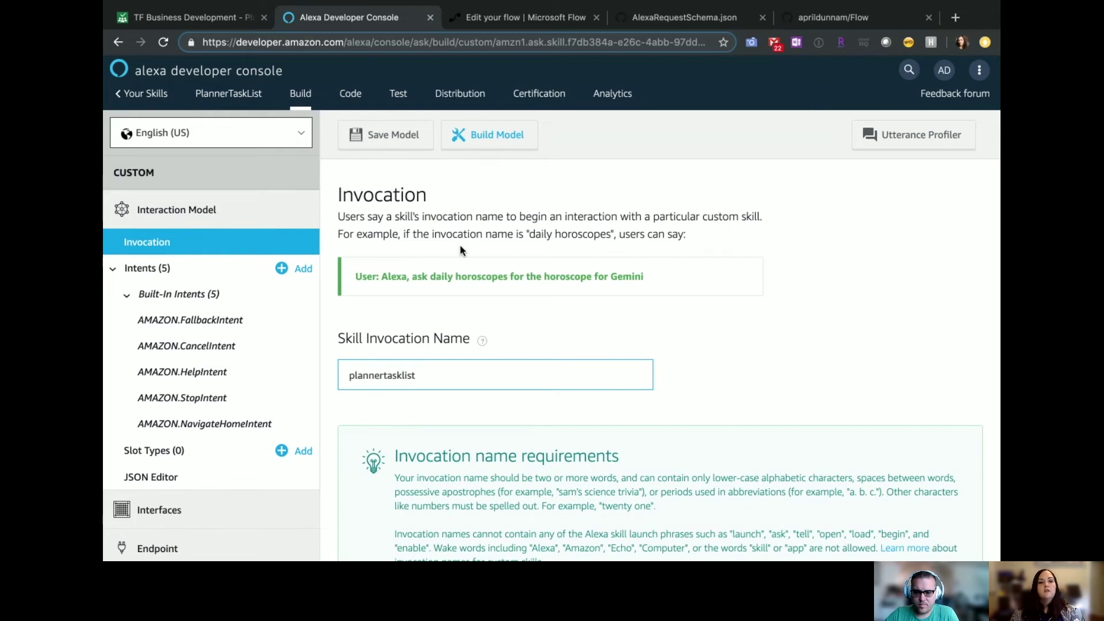
pyautogui.click(388, 147)
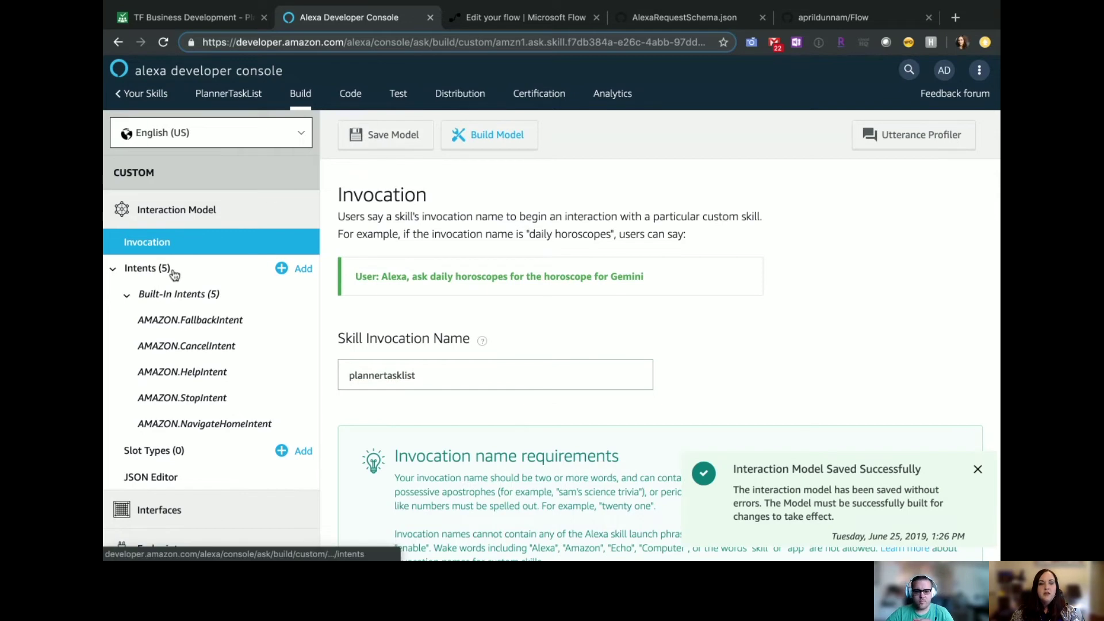
# Add a custom intent named listtasks to the interaction model
pyautogui.click(194, 278)
pyautogui.click(401, 239)
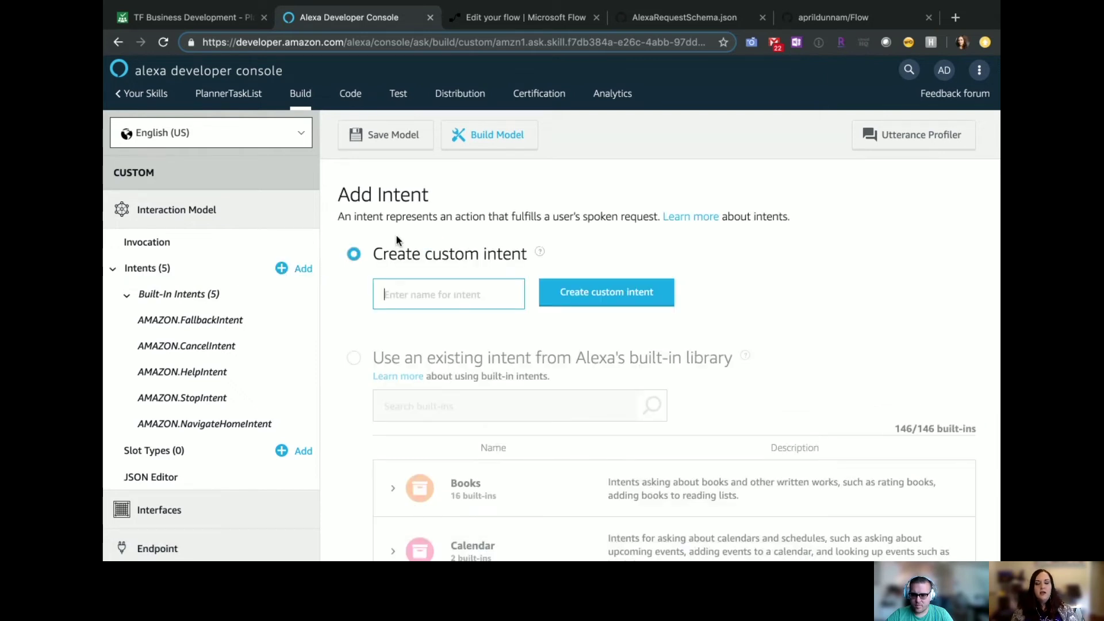
pyautogui.write('listtasks')
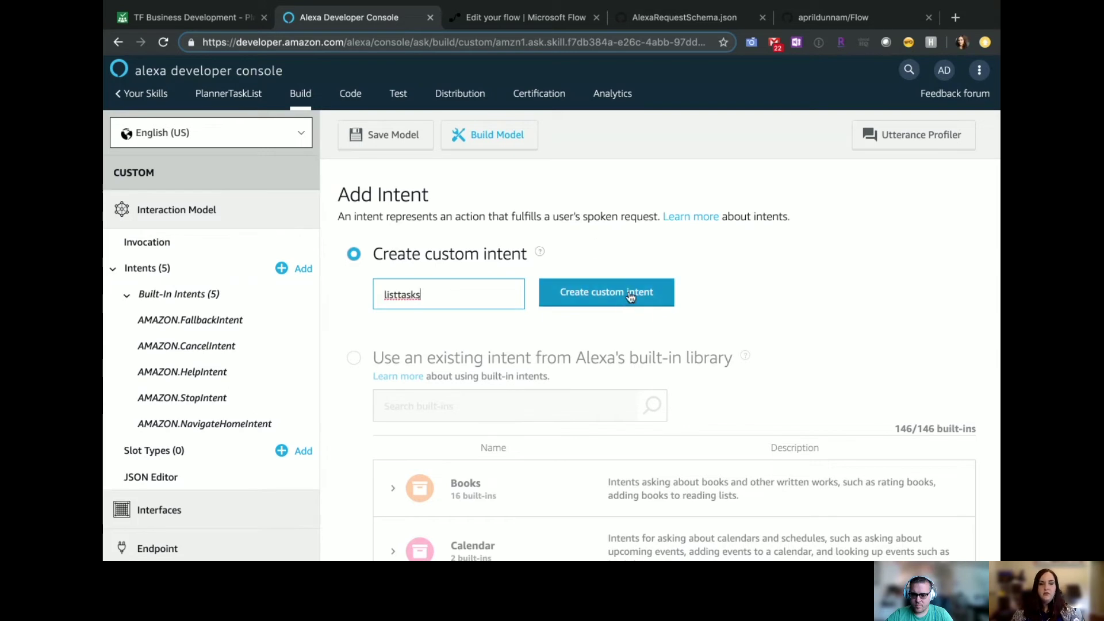
pyautogui.click(630, 296)
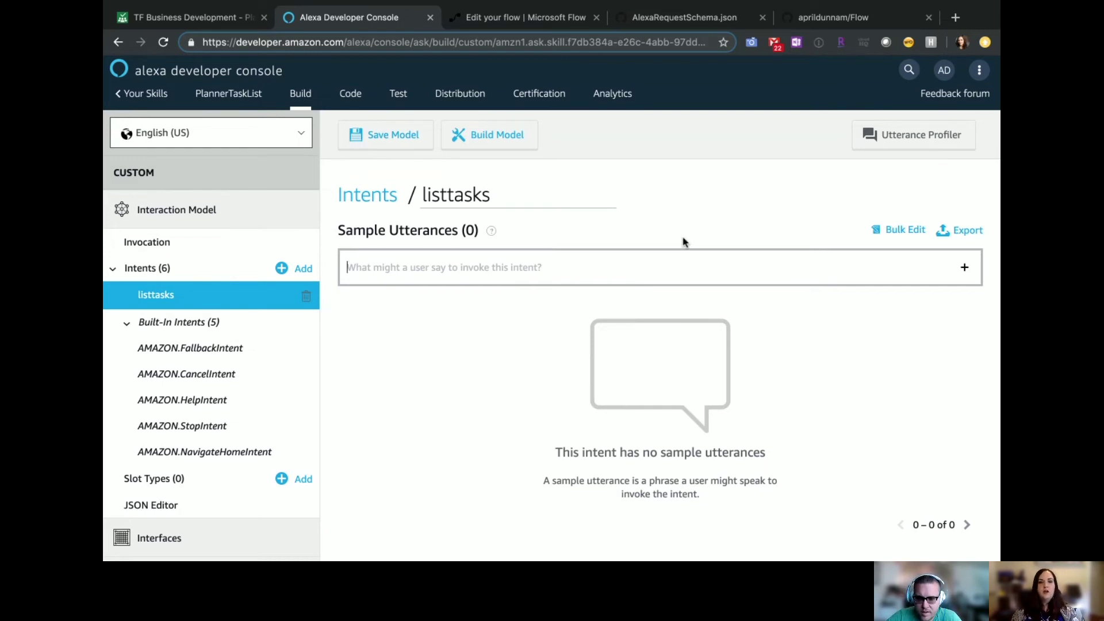
# Add the sample utterances "read today's tasks", "list today's tasks" and "what are my tasks" to the listtasks intent and save the model
pyautogui.write("read today's tasks")
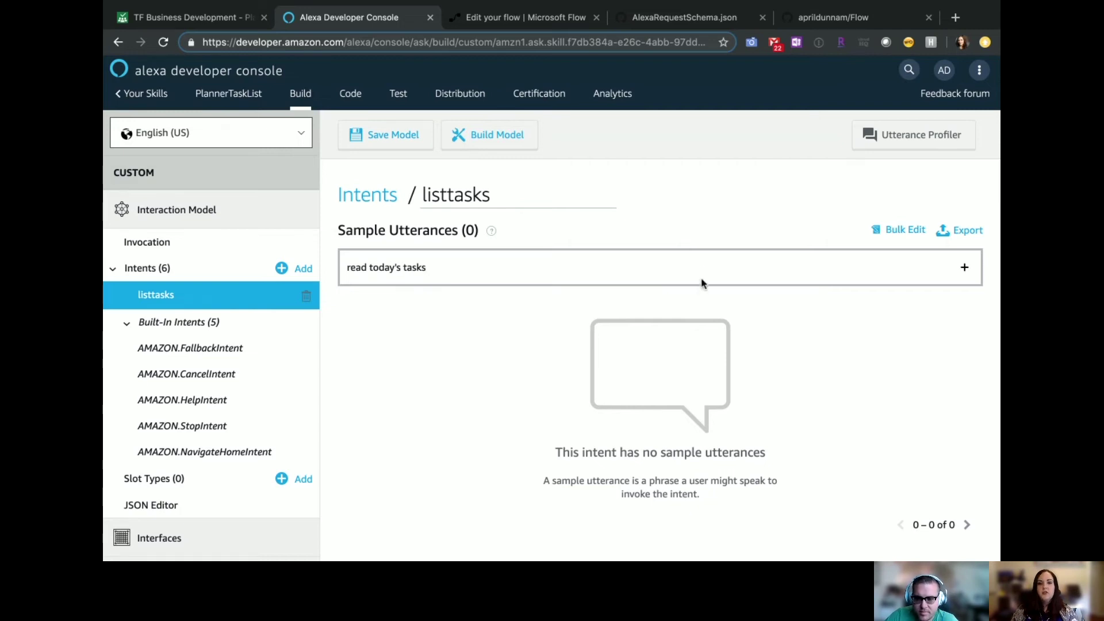
pyautogui.click(965, 268)
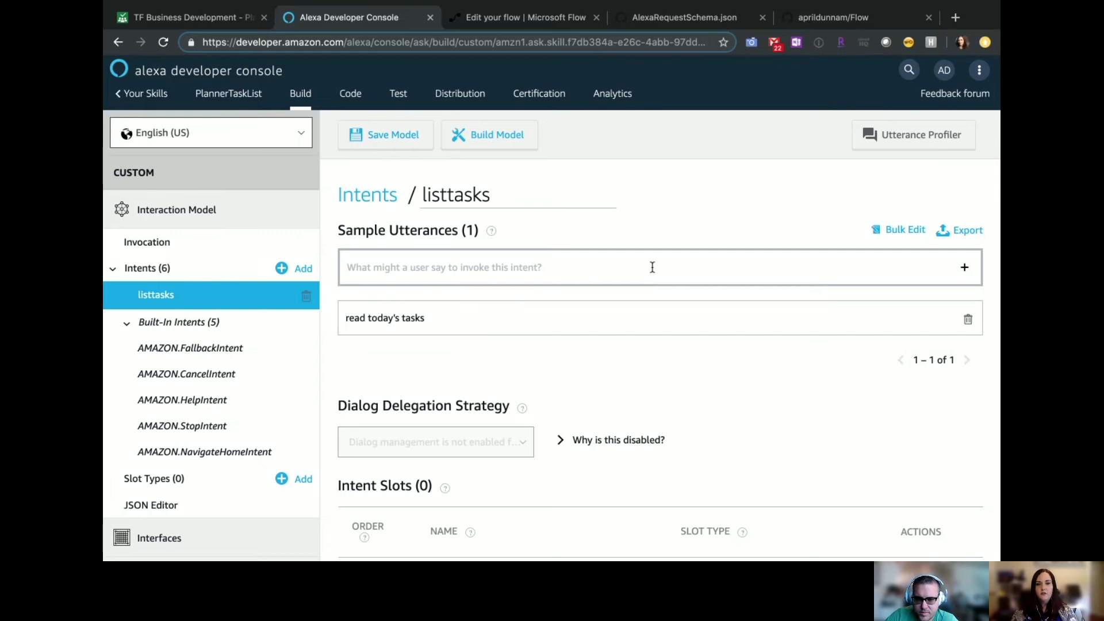
pyautogui.write('list tod')
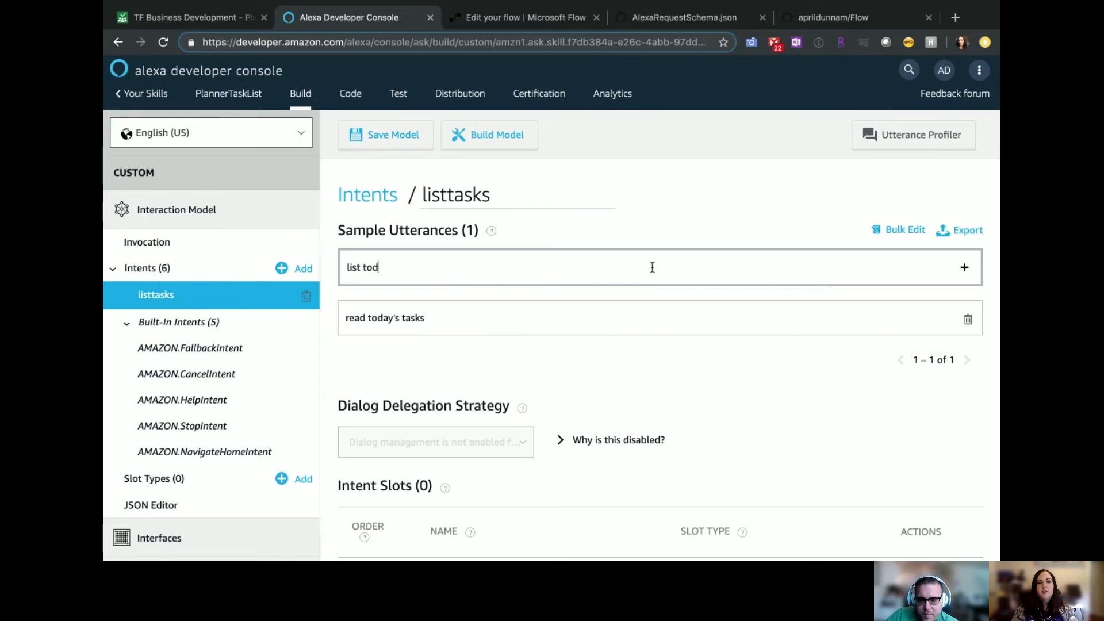
pyautogui.write("ay's tasks")
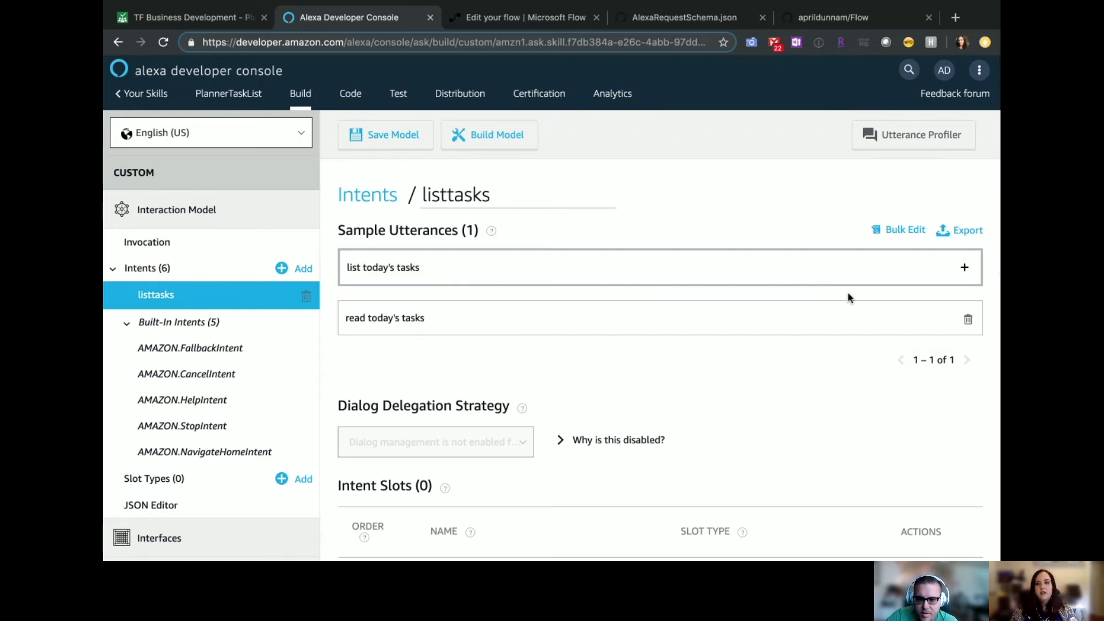
pyautogui.click(964, 267)
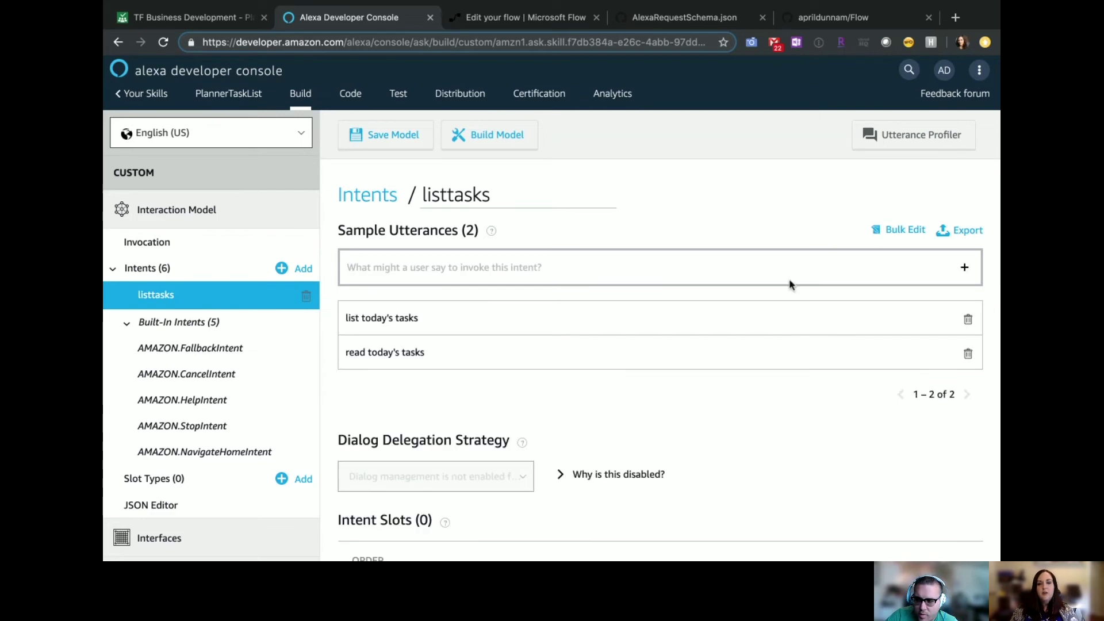
pyautogui.write('what are my tasks')
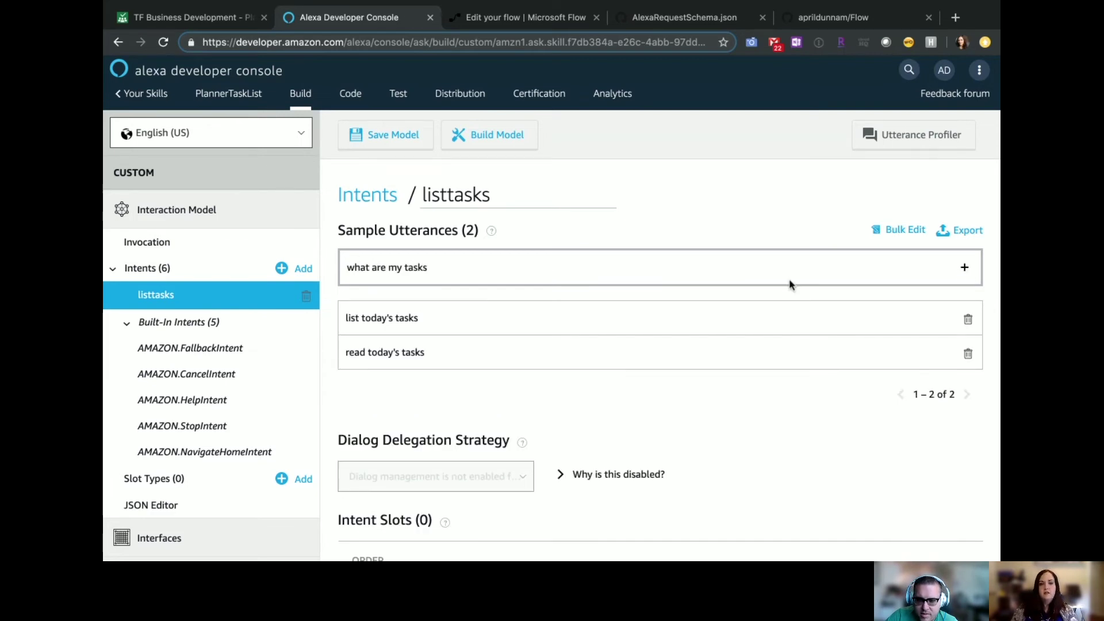
pyautogui.click(964, 268)
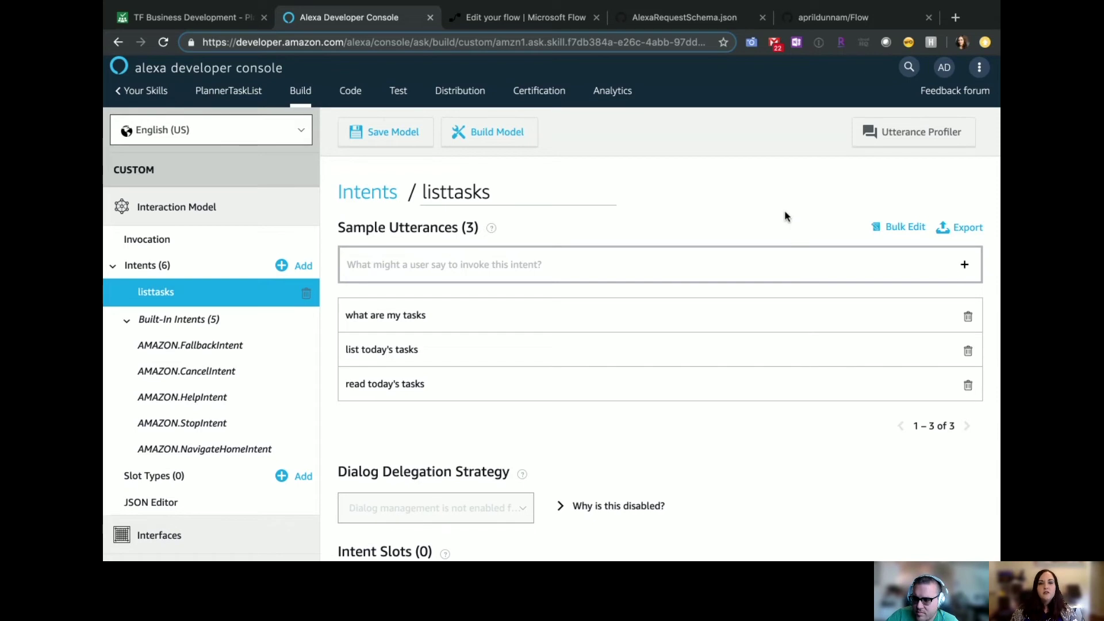
pyautogui.click(406, 139)
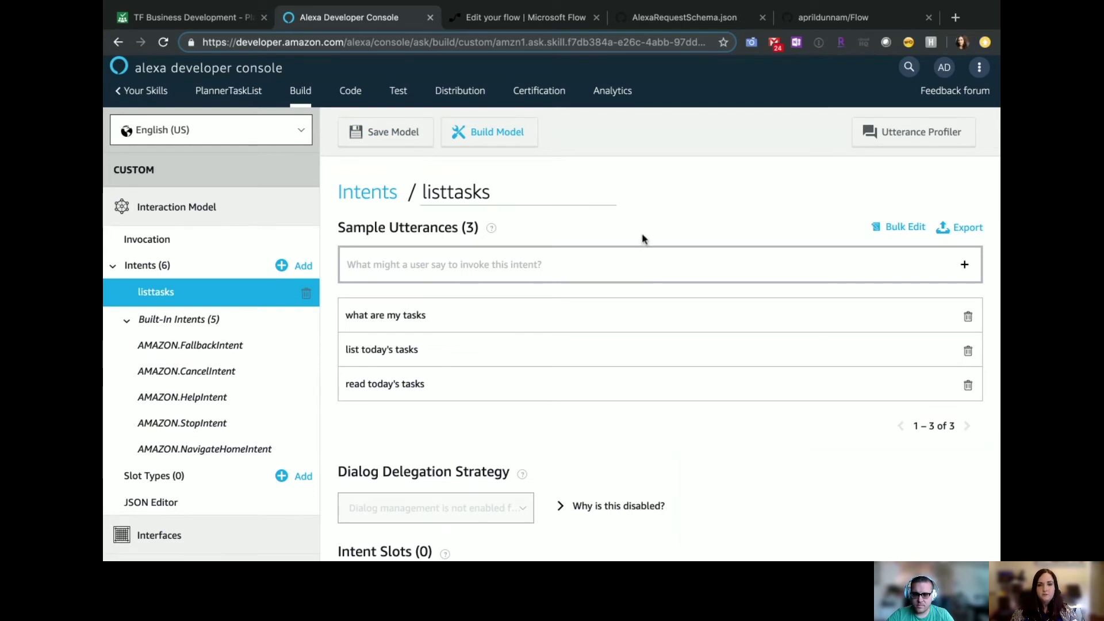
# Switch to PowerPoint and present the slides from Elements of an Alexa Skill to Step 3 – Build the Flow
pyautogui.scroll(-1, 722, 202)
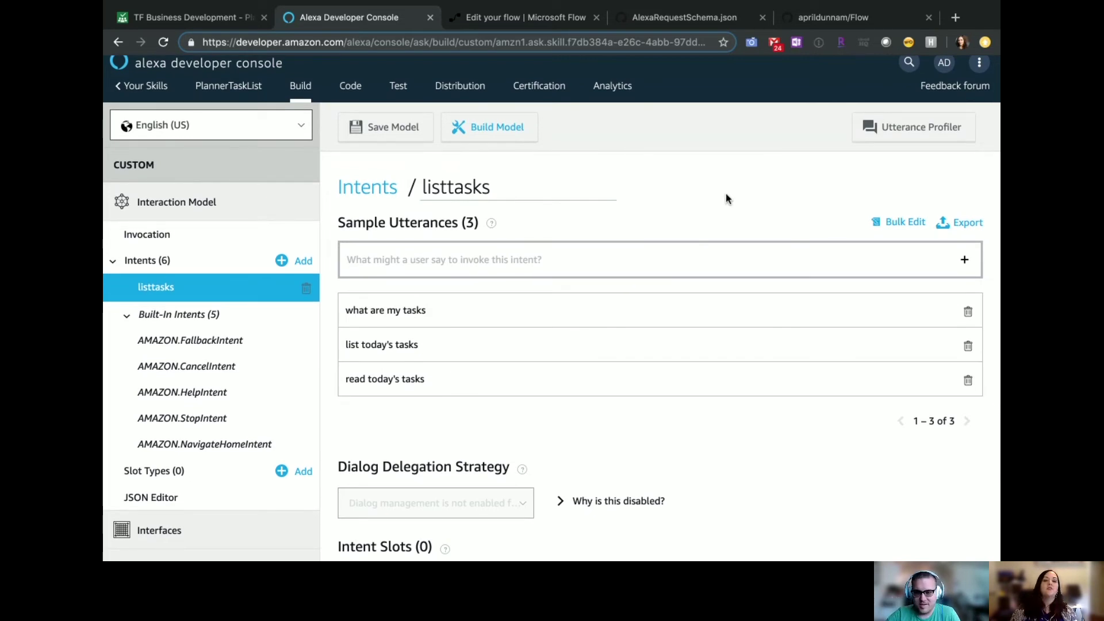
pyautogui.hotkey('ctrl', 'Left')
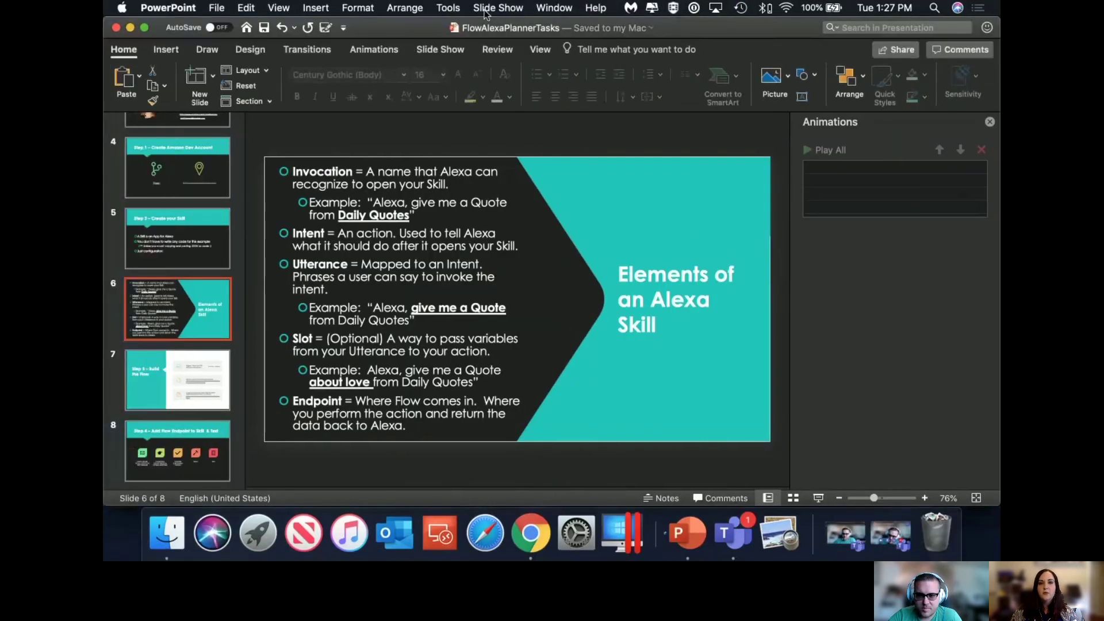
pyautogui.click(486, 8)
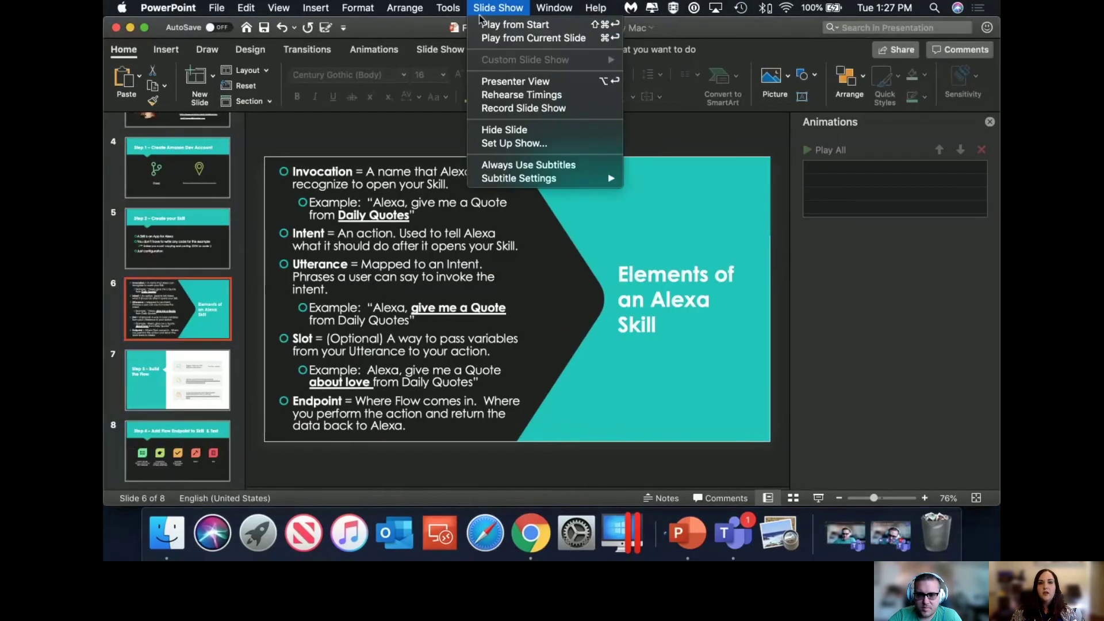
pyautogui.click(510, 37)
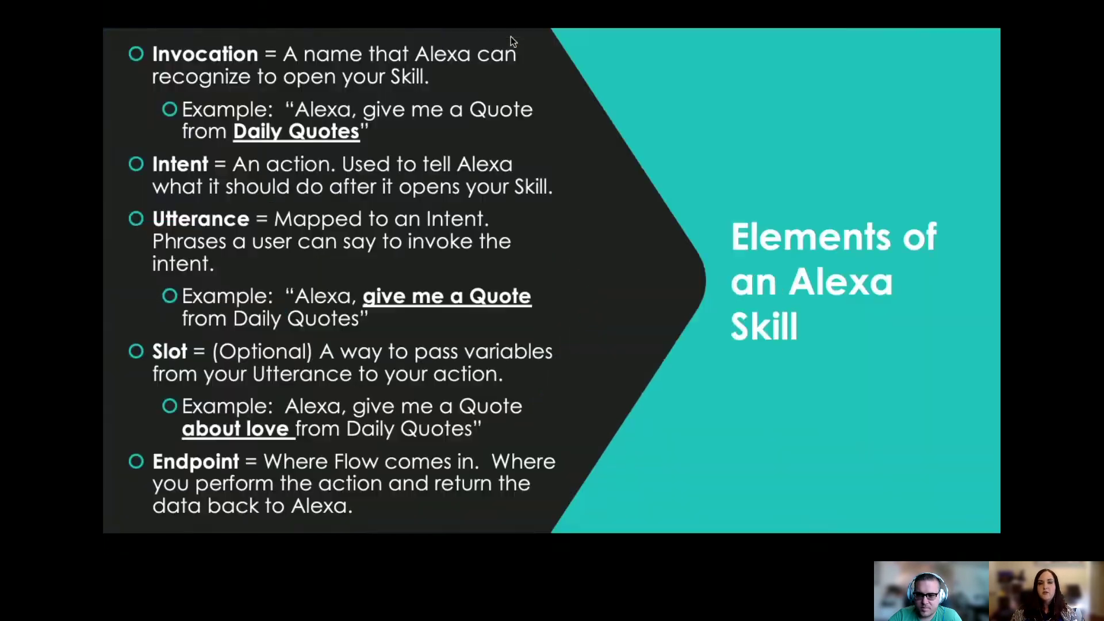
pyautogui.press('Right')
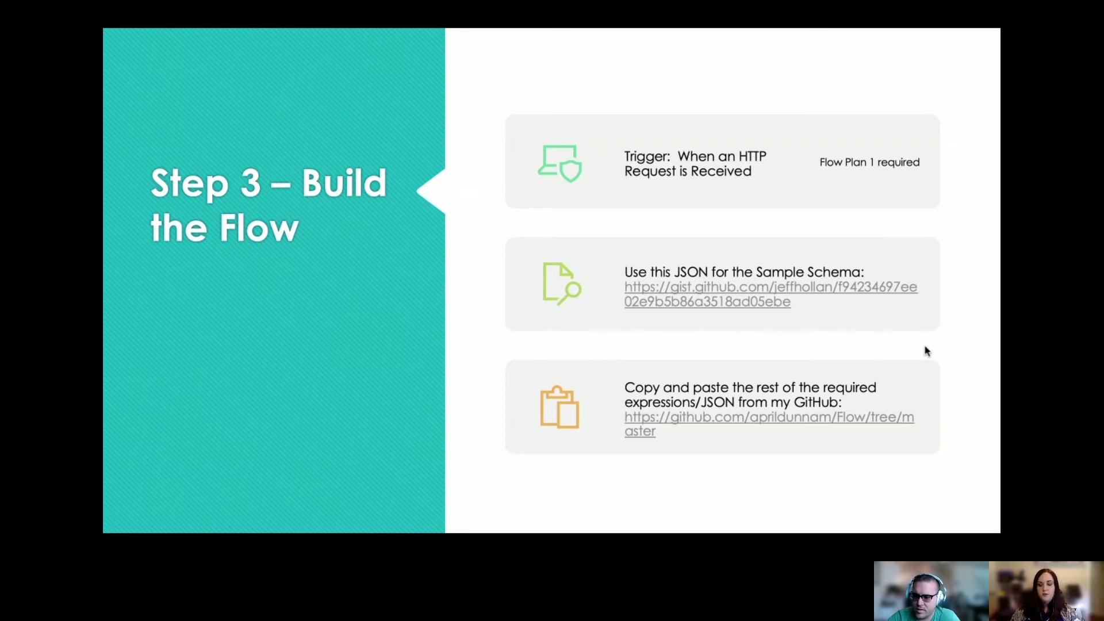
pyautogui.press('Escape')
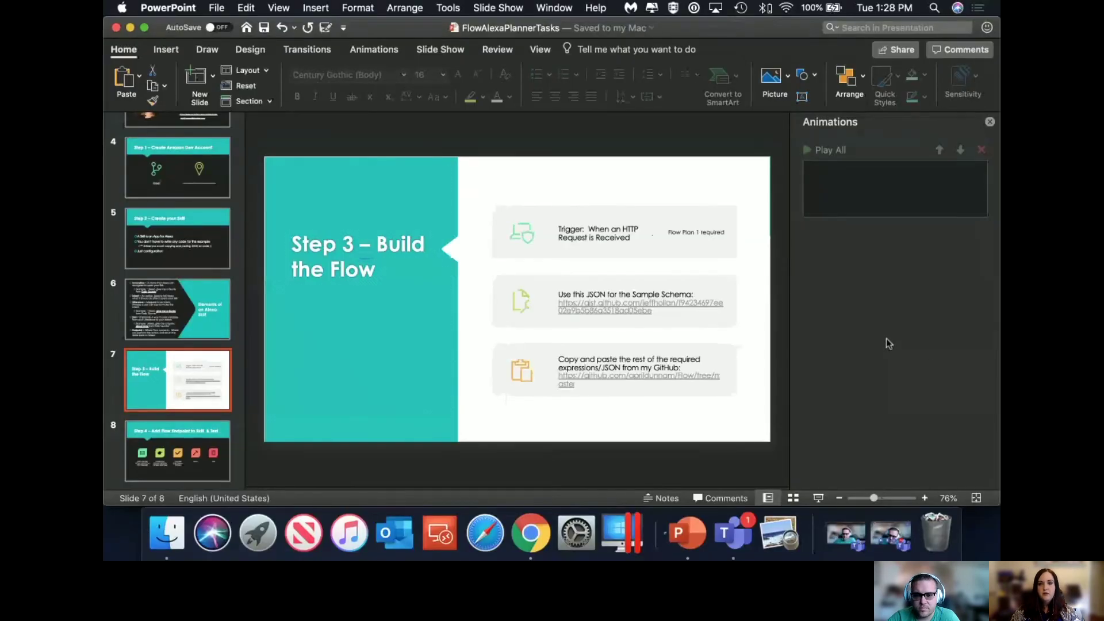
# Switch to Chrome and open the AlexaPlannerTasks flow for editing in Microsoft Flow
pyautogui.click(530, 533)
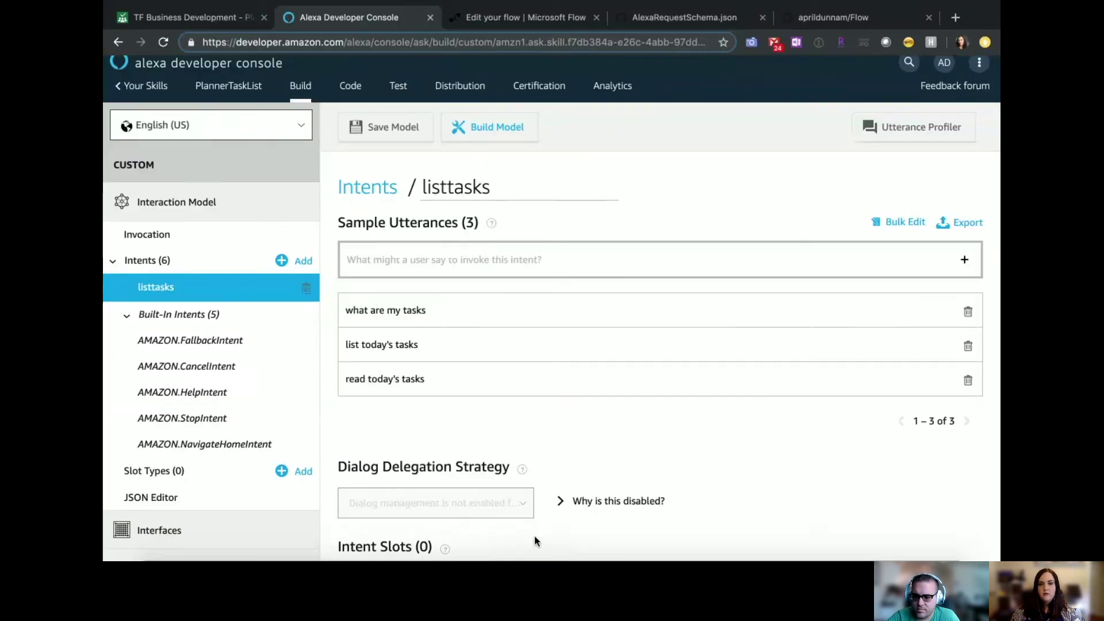
pyautogui.click(544, 16)
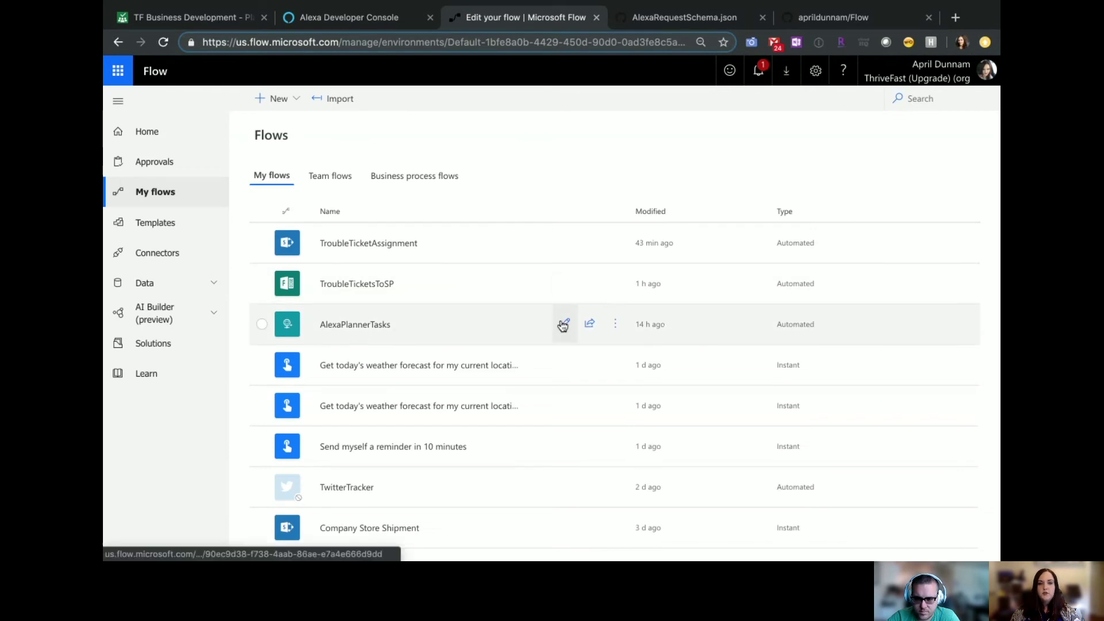
pyautogui.click(563, 326)
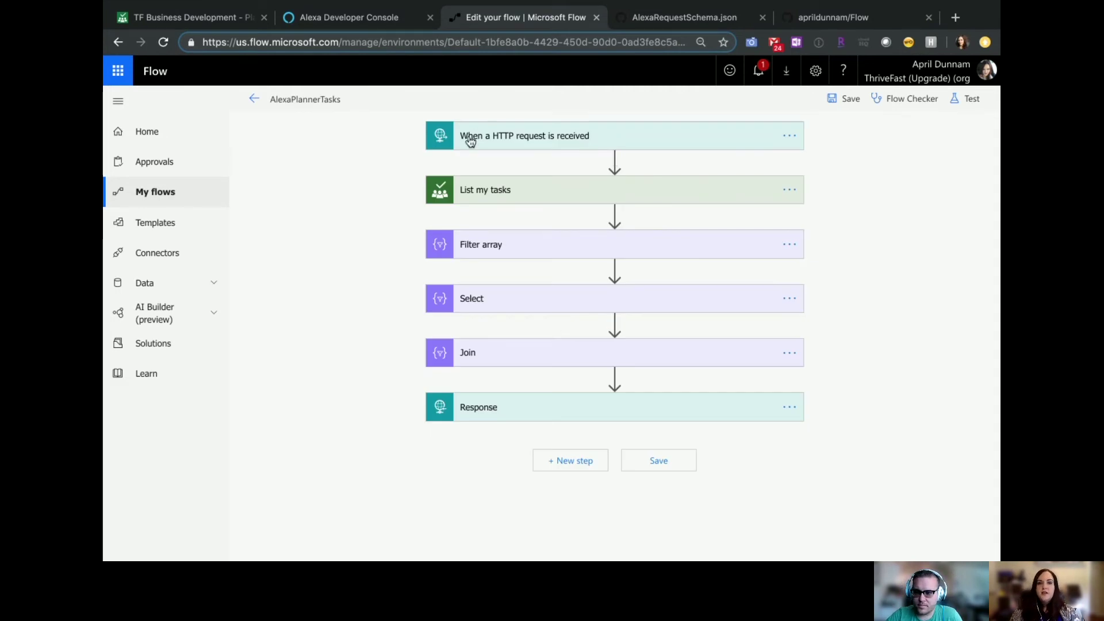
# Expand the When a HTTP request is received trigger and examine its HTTP POST URL and request body schema
pyautogui.click(688, 139)
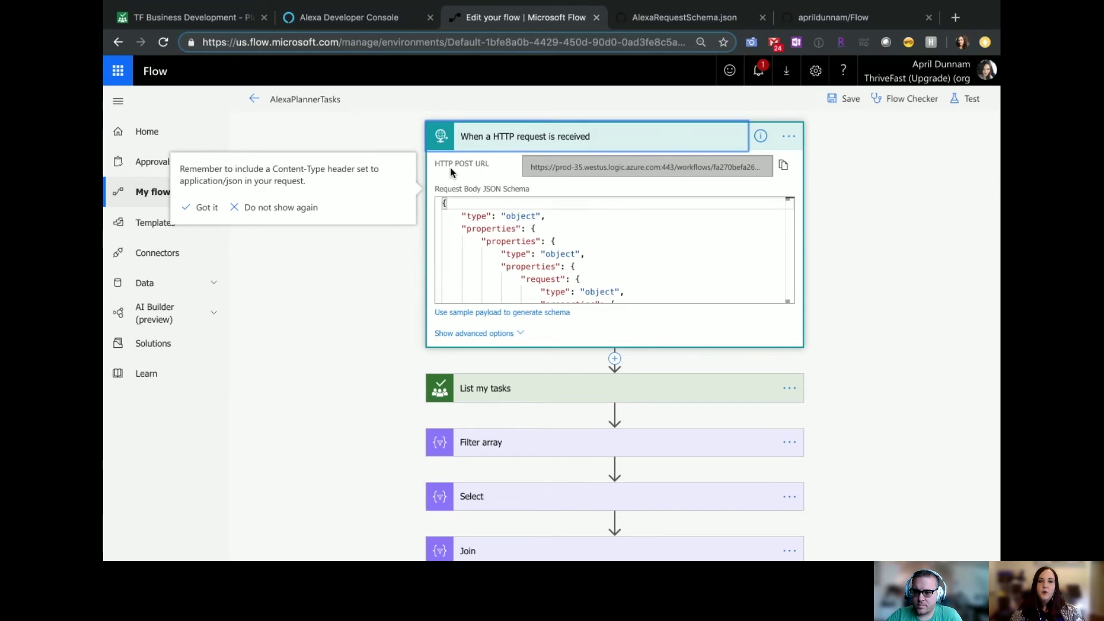
pyautogui.click(602, 165)
pyautogui.moveTo(602, 165); pyautogui.dragTo(774, 167)
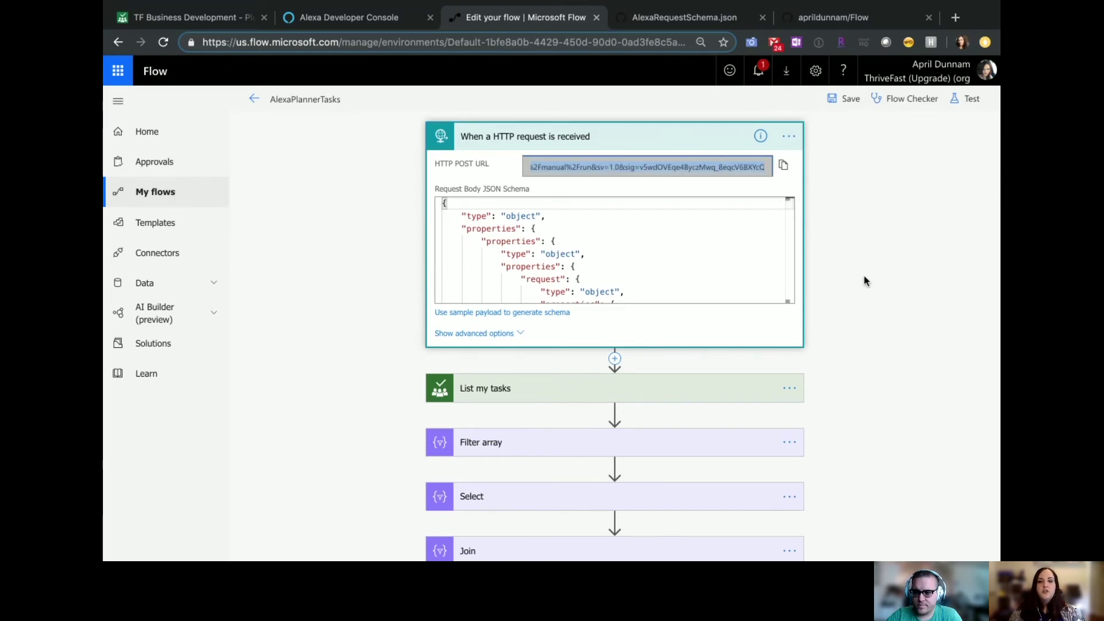
pyautogui.scroll(-1, 492, 322)
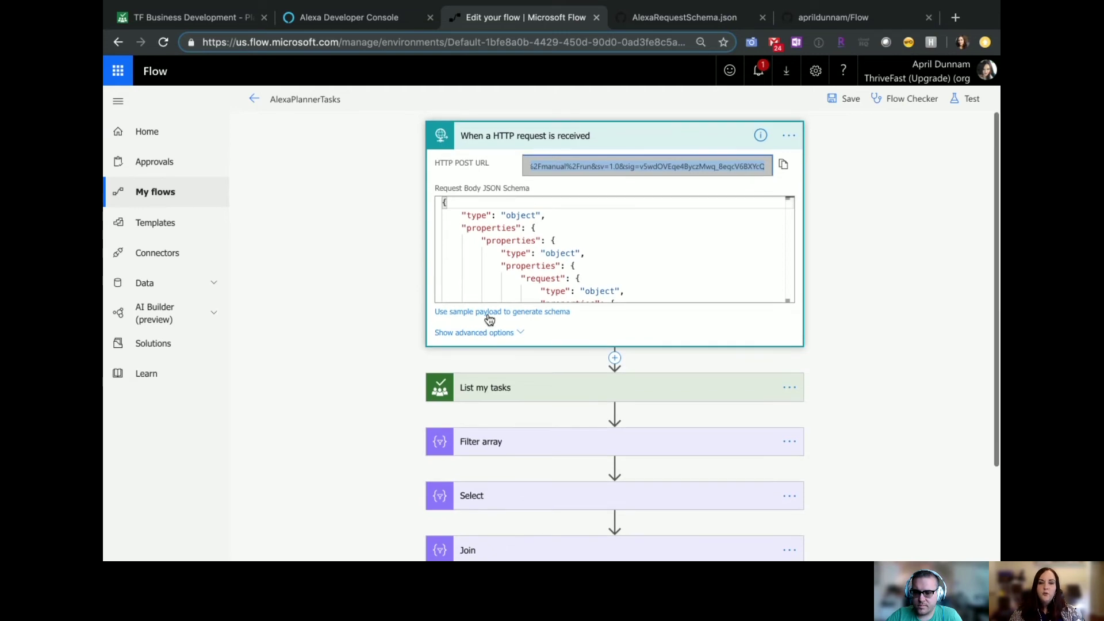
# Try pasting the raw AlexaRequestSchema.json from the gist as the trigger's sample JSON payload, and dismiss the dialog
pyautogui.click(533, 312)
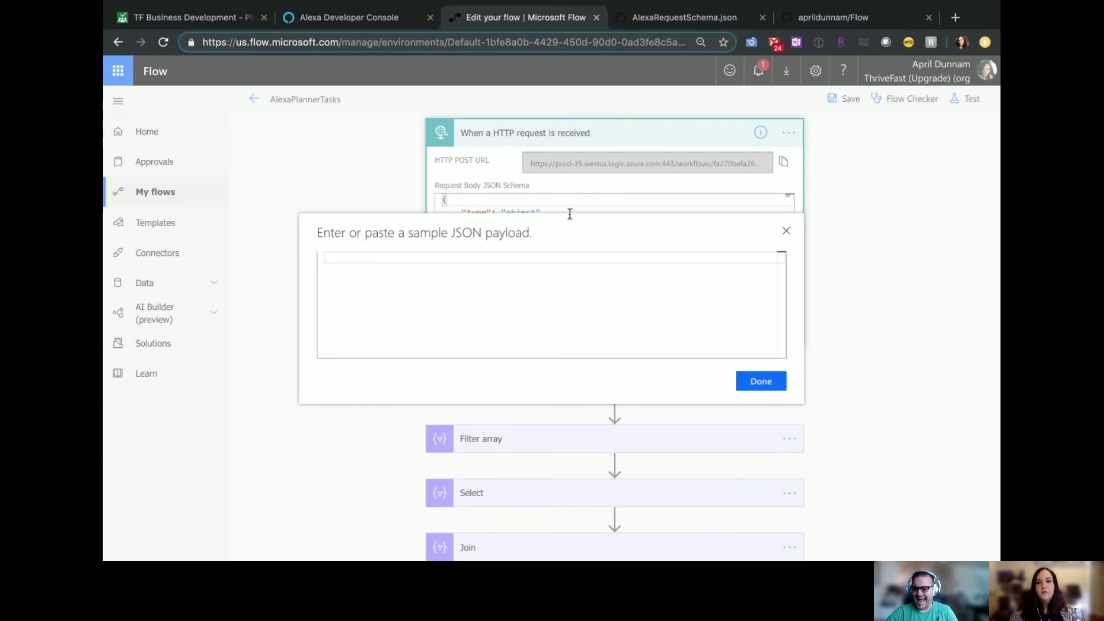
pyautogui.click(706, 19)
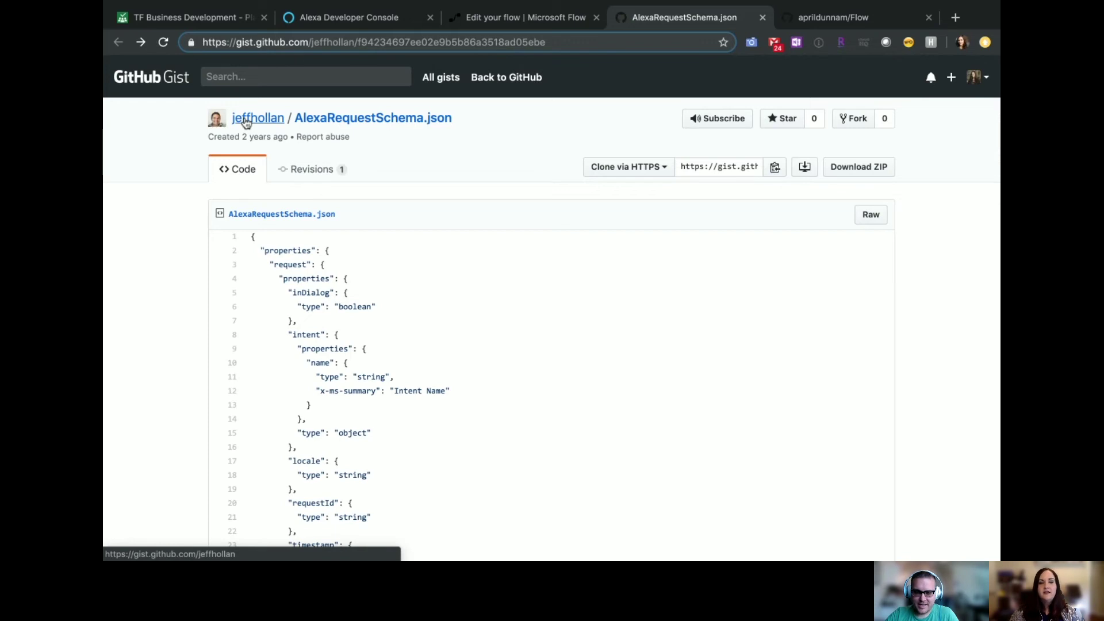
pyautogui.click(874, 221)
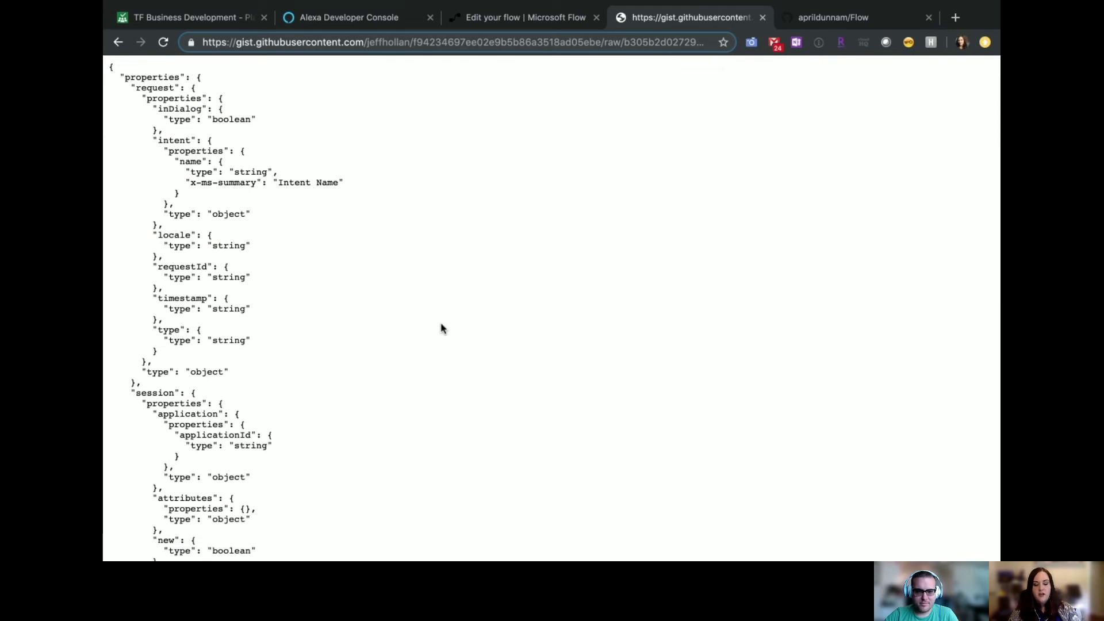
pyautogui.press('super+a')
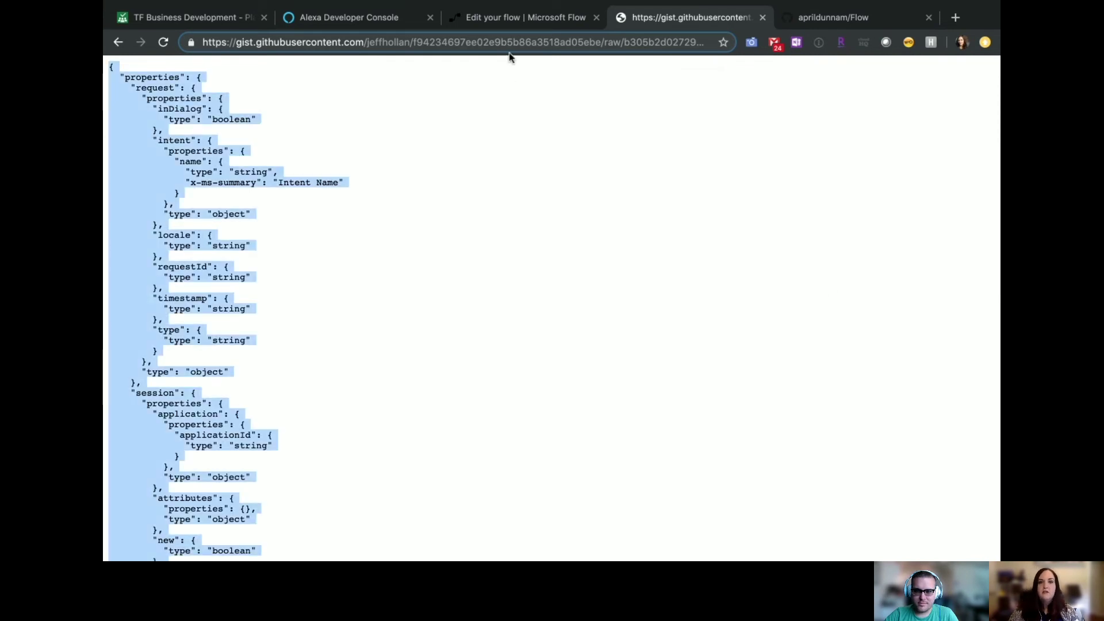
pyautogui.click(514, 20)
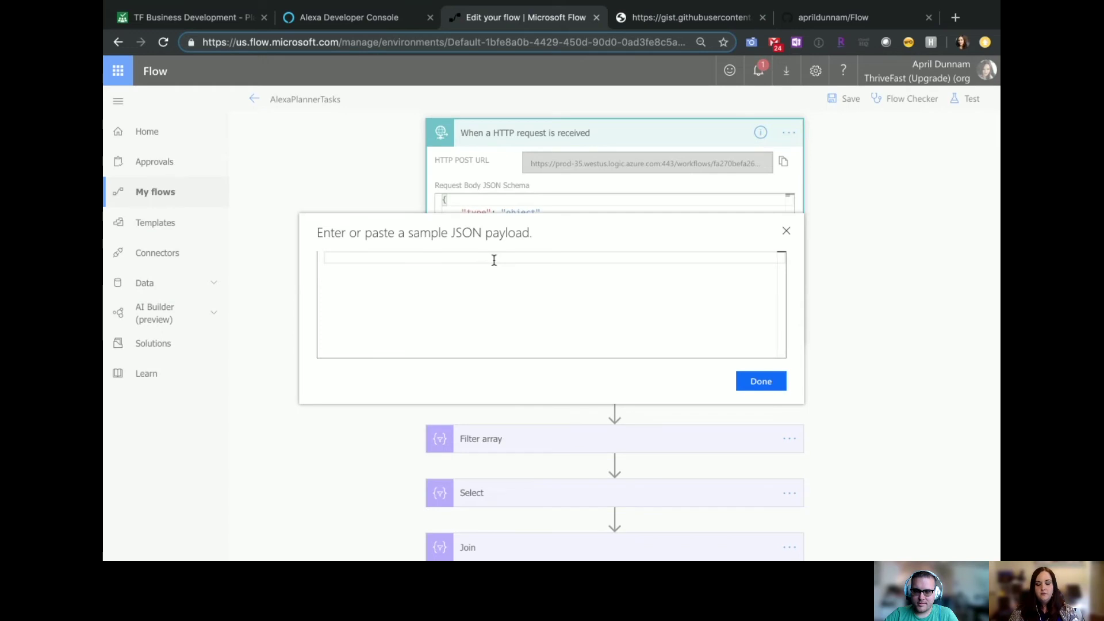
pyautogui.press('super+v')
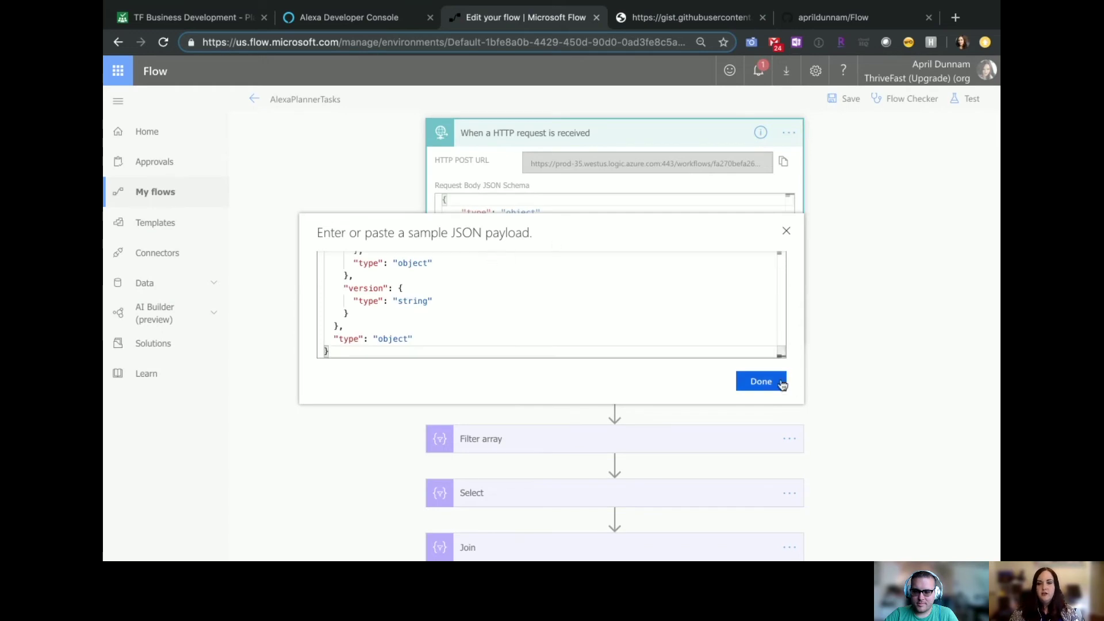
pyautogui.click(785, 232)
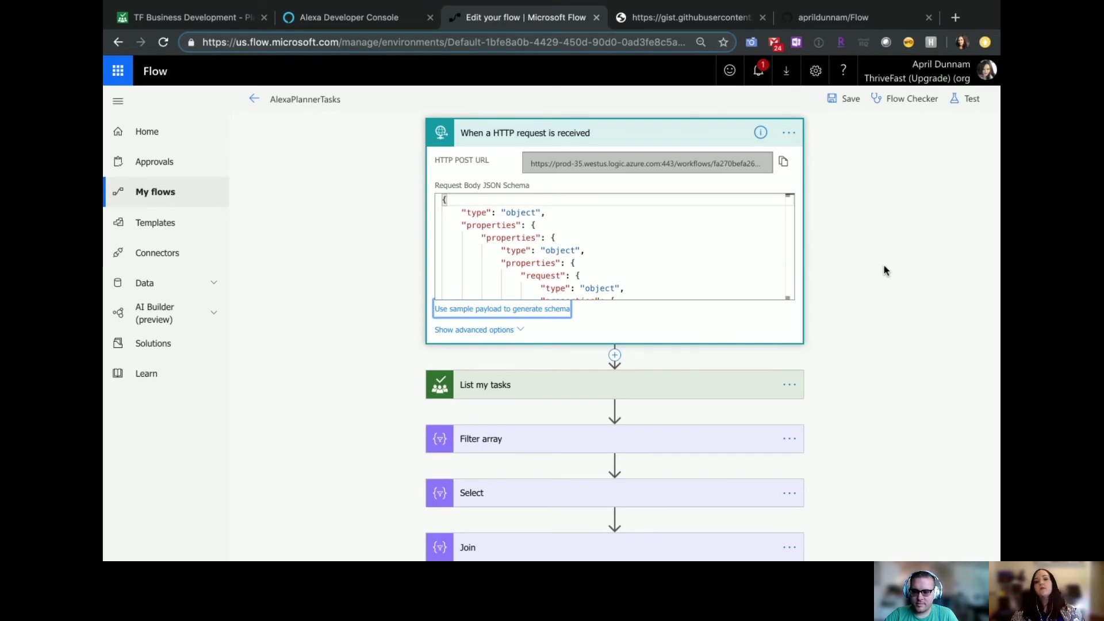
pyautogui.click(918, 317)
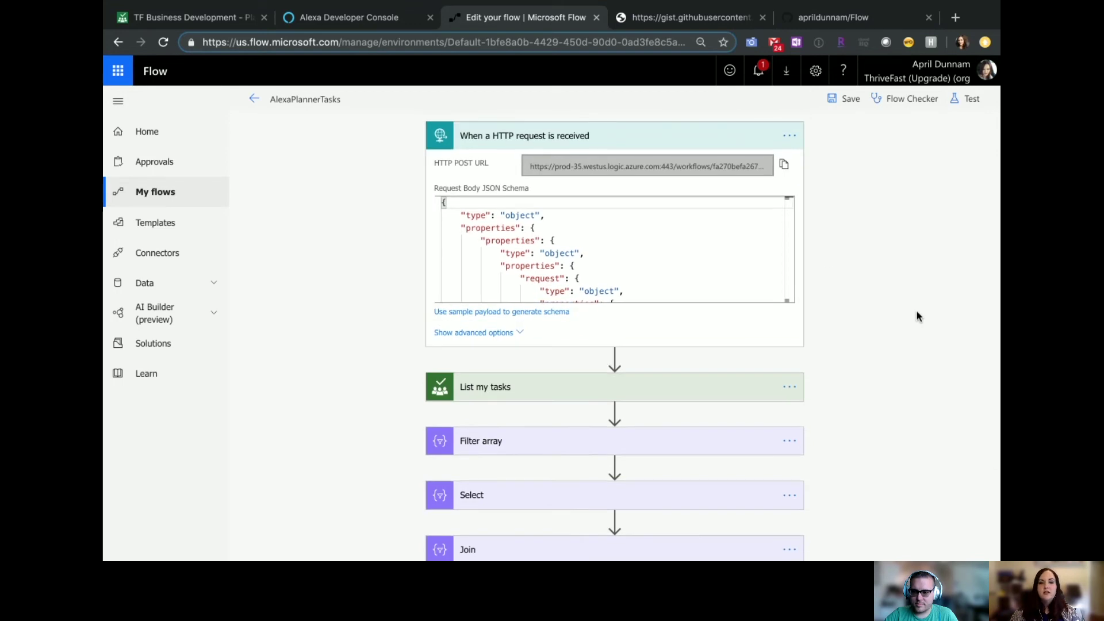
# Review the List my tasks action and search the available actions for planner without adding one
pyautogui.click(655, 387)
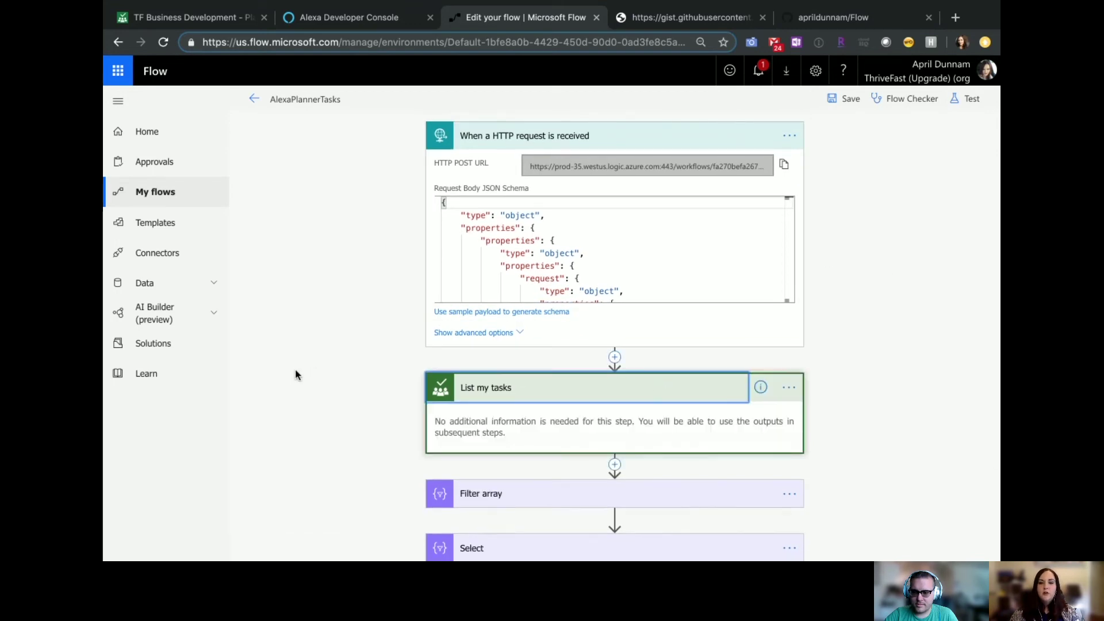
pyautogui.scroll(-3, 459, 283)
pyautogui.click(615, 188)
pyautogui.click(610, 204)
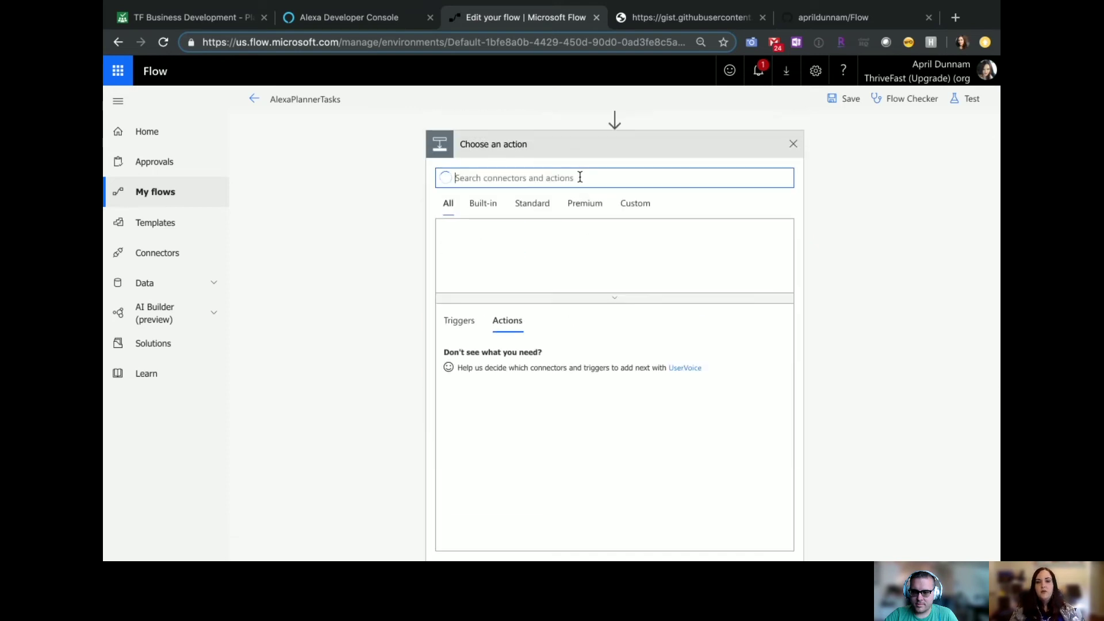
pyautogui.write('planner')
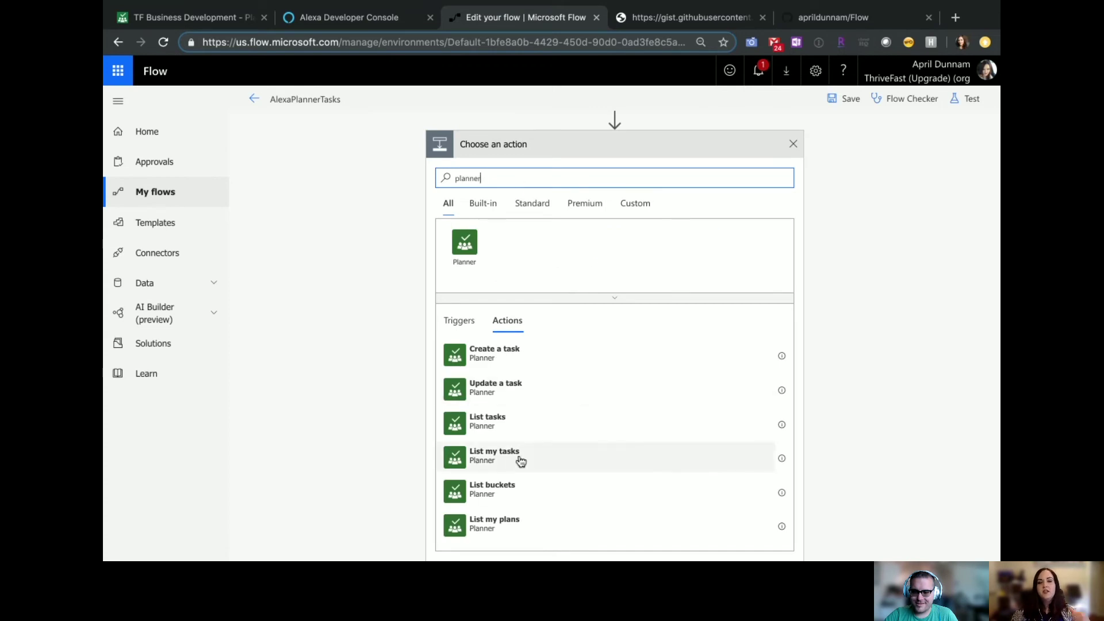
pyautogui.click(794, 145)
pyautogui.click(562, 192)
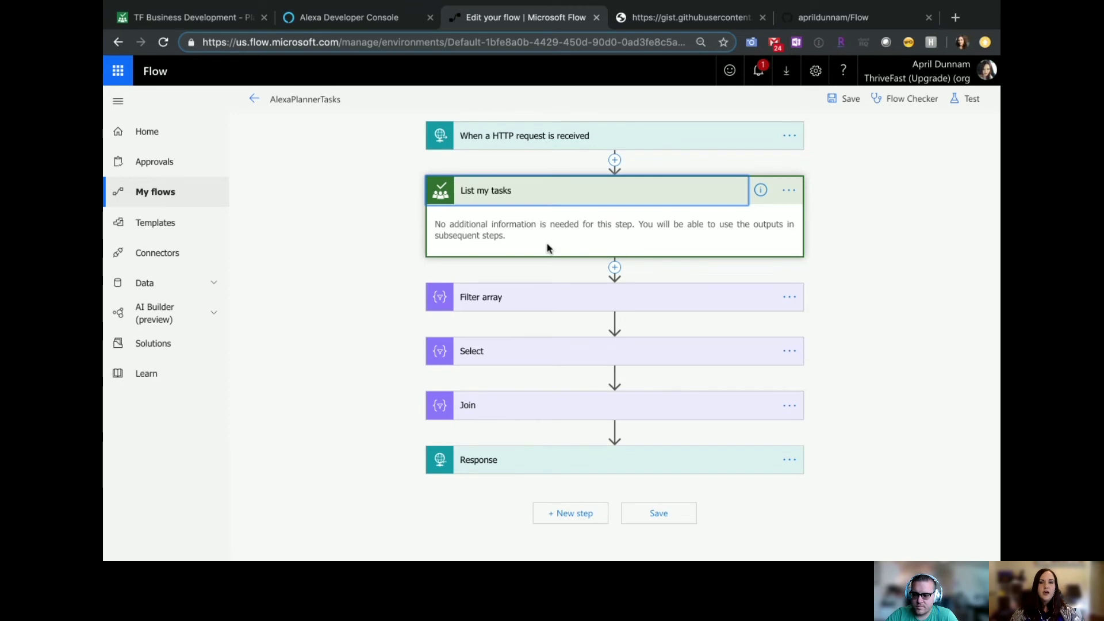
# Expand the Filter array action and examine its From input and advanced-mode condition
pyautogui.click(553, 303)
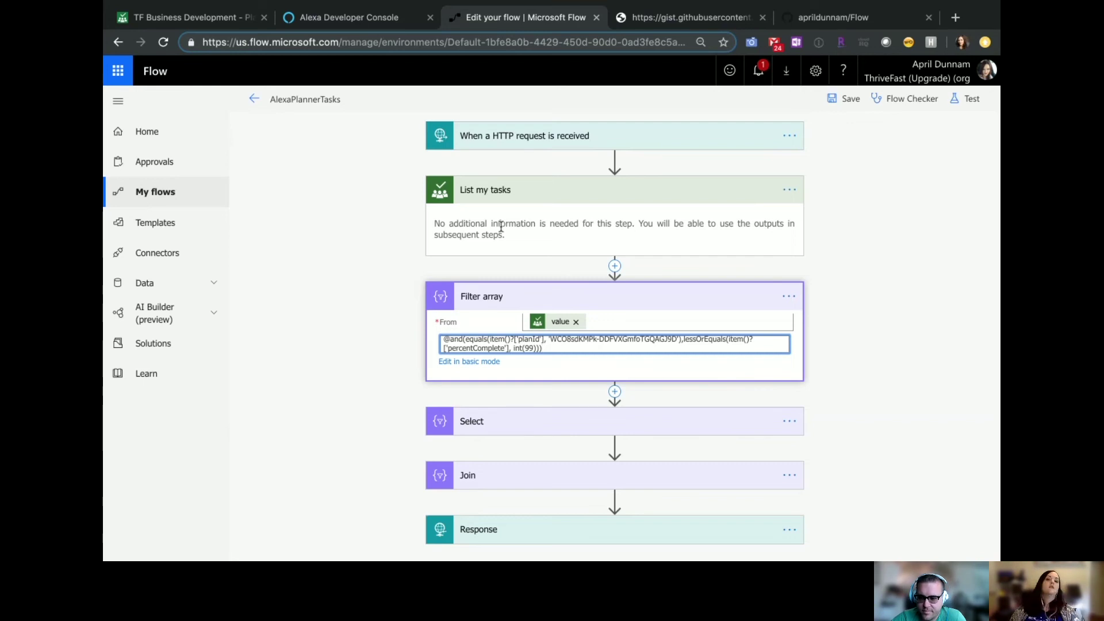
pyautogui.click(643, 325)
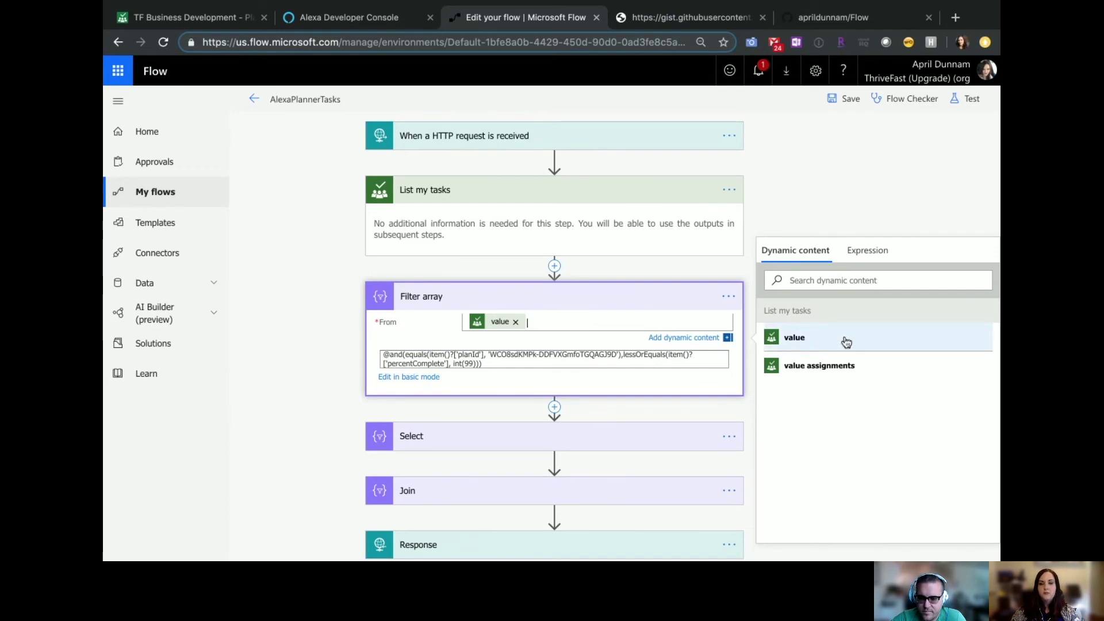
pyautogui.click(536, 361)
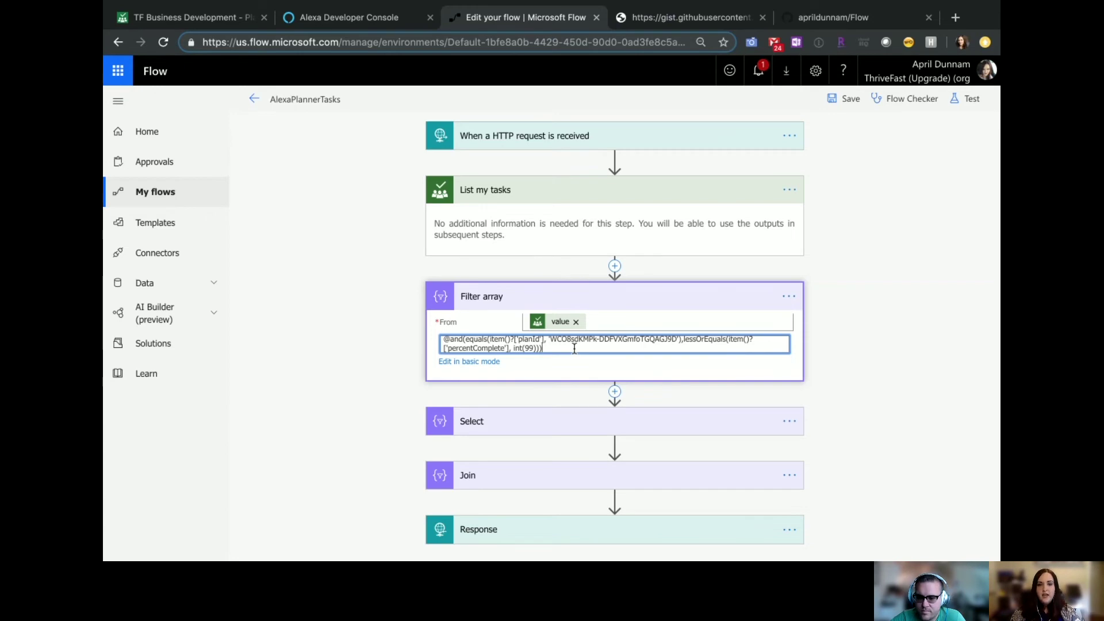
# Open PlannerTaskFilterArray in the GitHub Flow repository and compare its expression with the Filter array condition in the flow
pyautogui.click(849, 17)
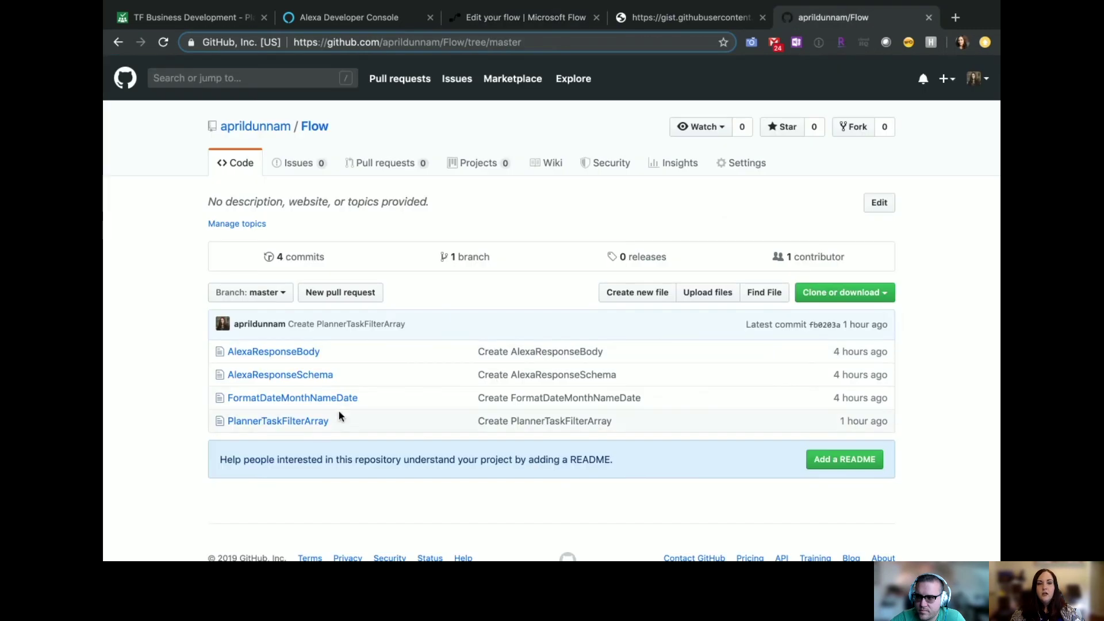
pyautogui.click(306, 425)
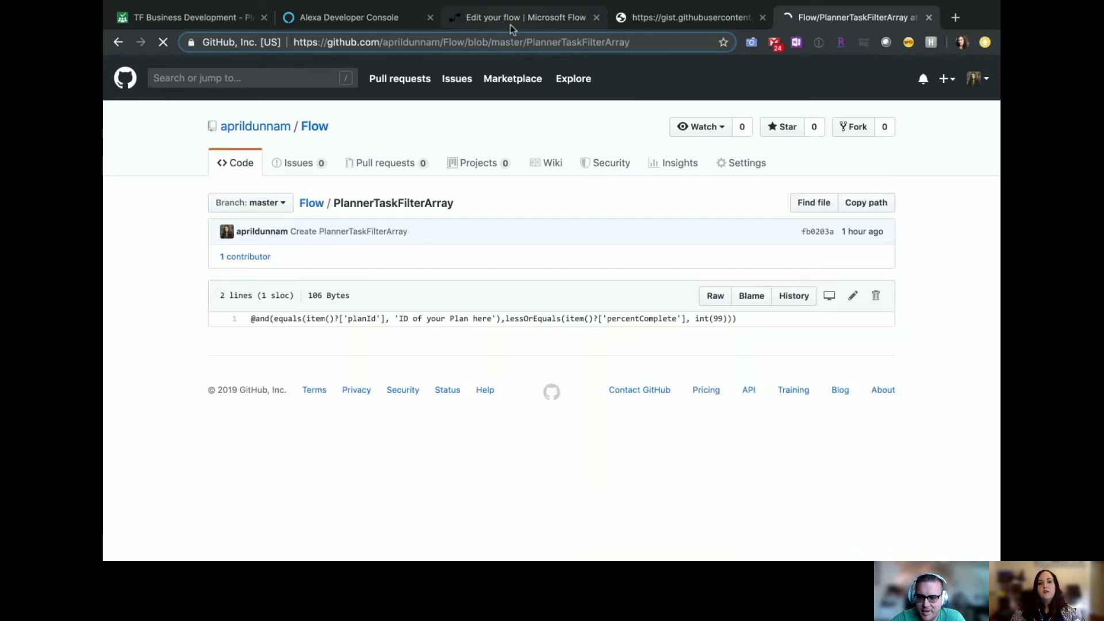
pyautogui.click(512, 29)
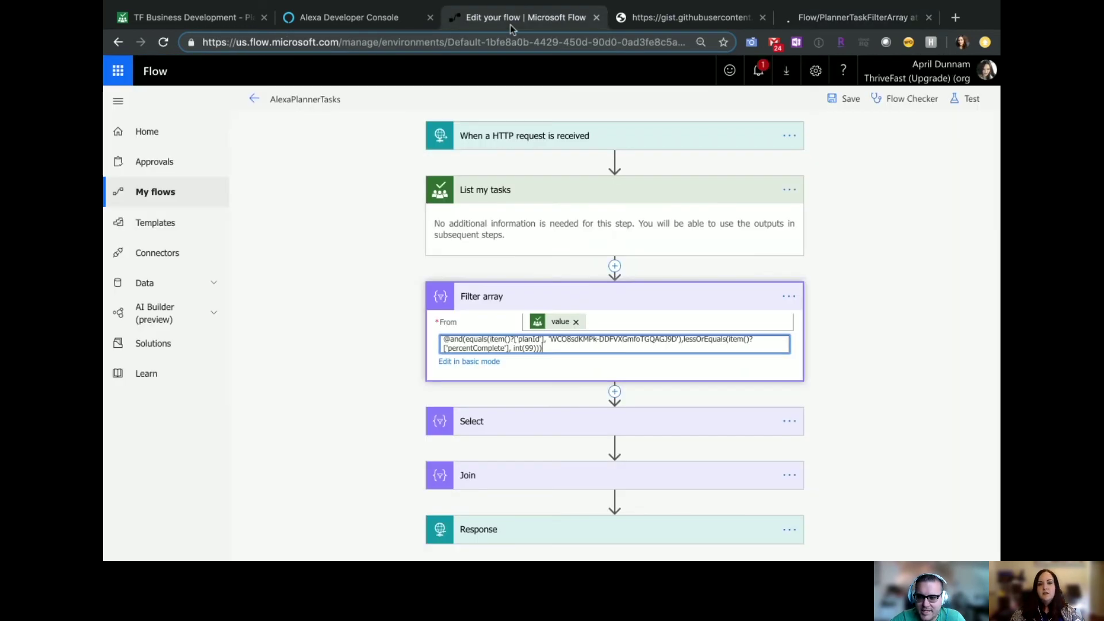
pyautogui.click(550, 342)
pyautogui.hotkey('shift', 'Home')
pyautogui.click(631, 345)
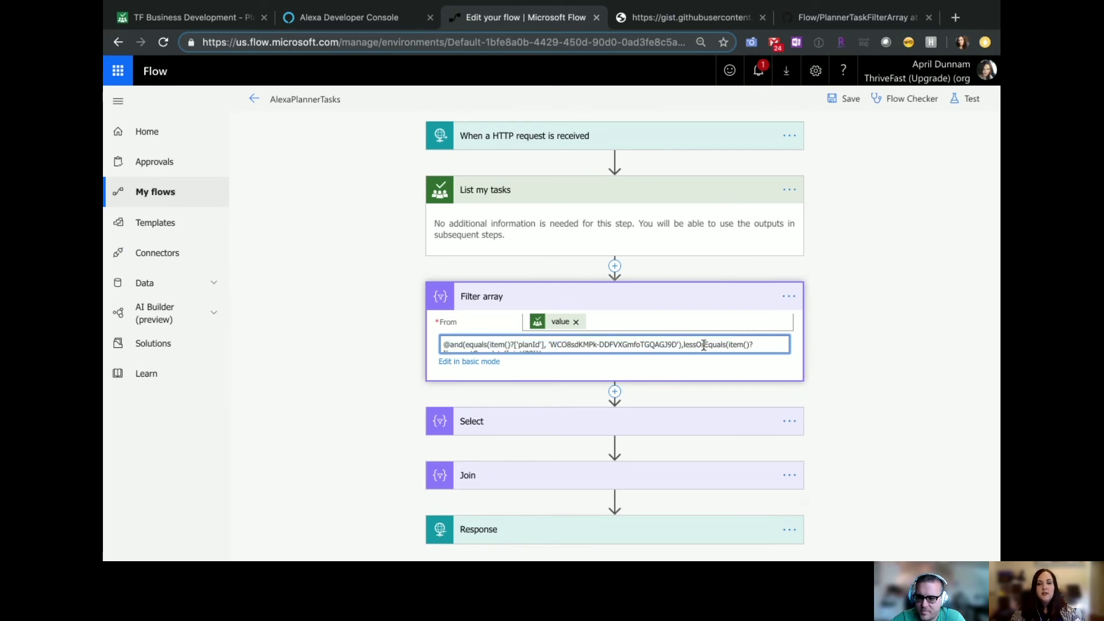
# Locate and select the planId value in the URL of the TF Business Development board in Planner
pyautogui.click(205, 23)
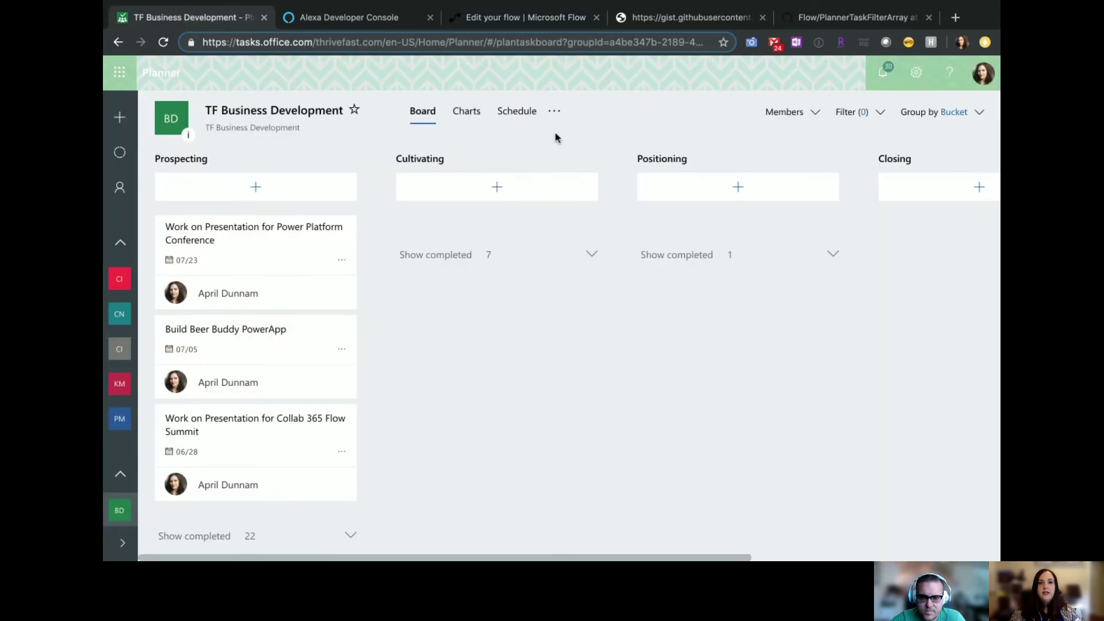
pyautogui.click(611, 42)
pyautogui.press('Right')
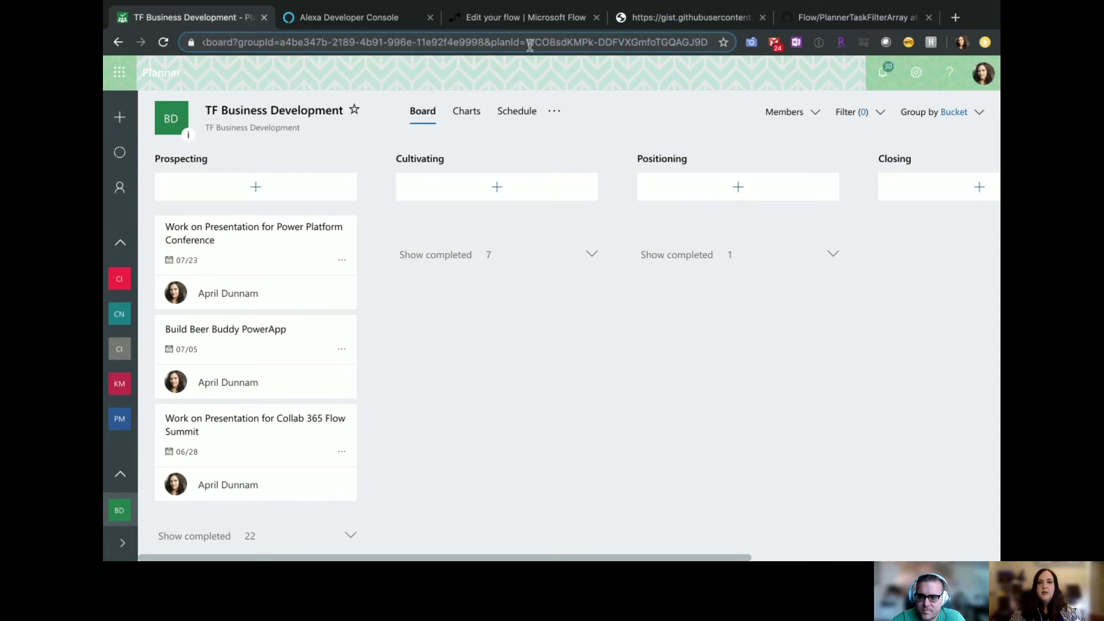
pyautogui.moveTo(528, 44); pyautogui.dragTo(740, 79)
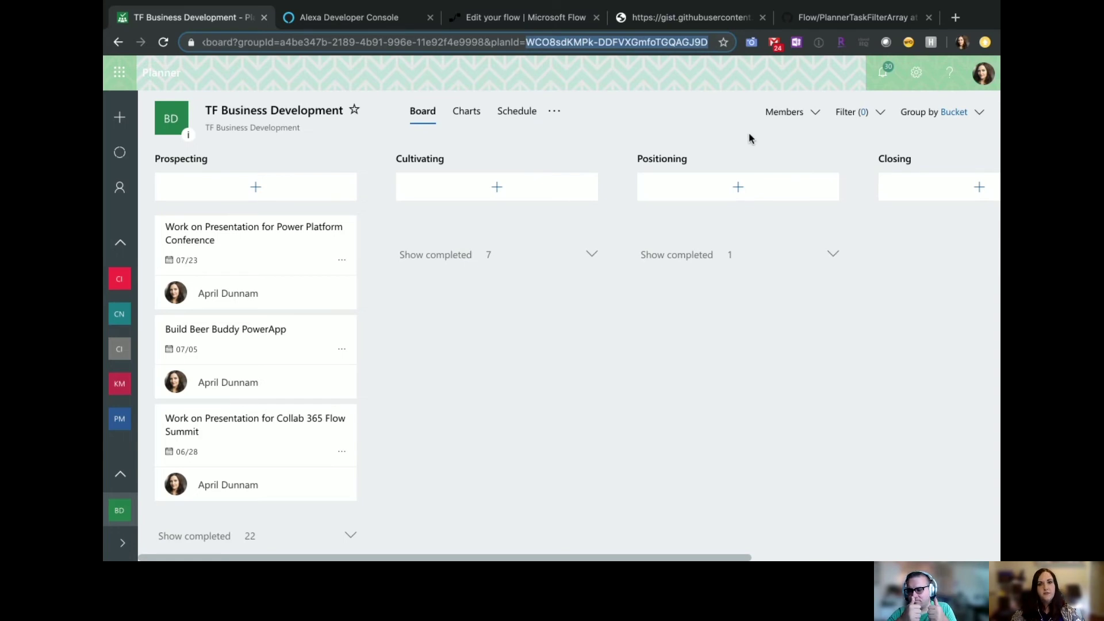
# Return to the flow and examine the plan ID and percentComplete parts of the Filter array condition
pyautogui.click(517, 17)
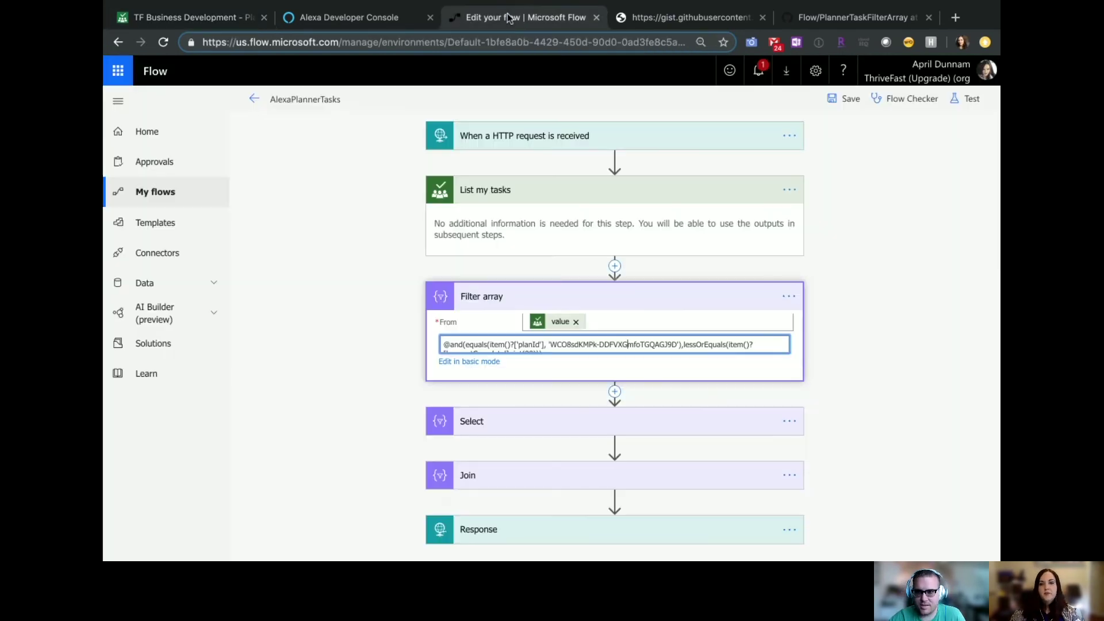
pyautogui.click(687, 343)
pyautogui.scroll(1, 689, 344)
pyautogui.scroll(-1, 699, 344)
pyautogui.scroll(1, 707, 345)
pyautogui.scroll(-1, 716, 345)
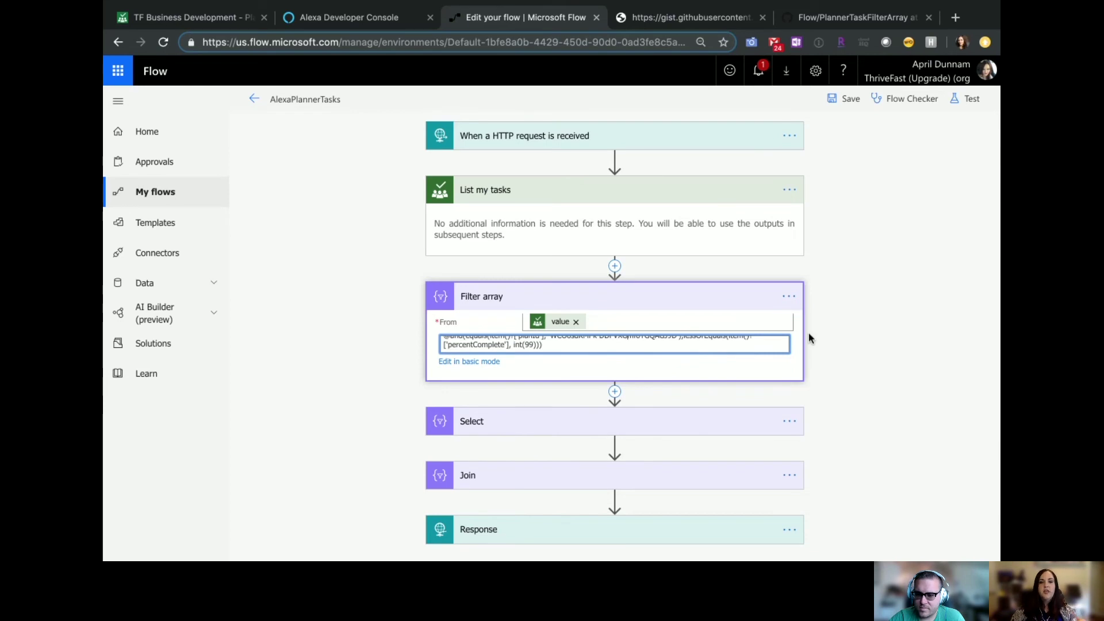
pyautogui.scroll(-1, 799, 319)
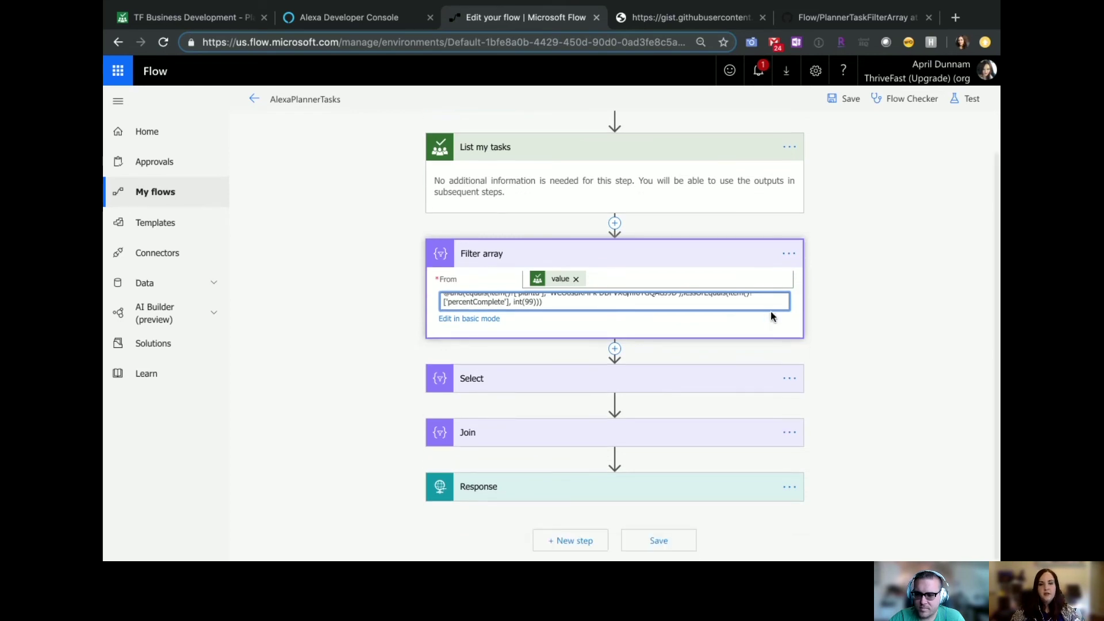
# Expand the Select action and examine its From input, the Title and Due mappings, and the full formatDateTime expression behind Due
pyautogui.click(578, 383)
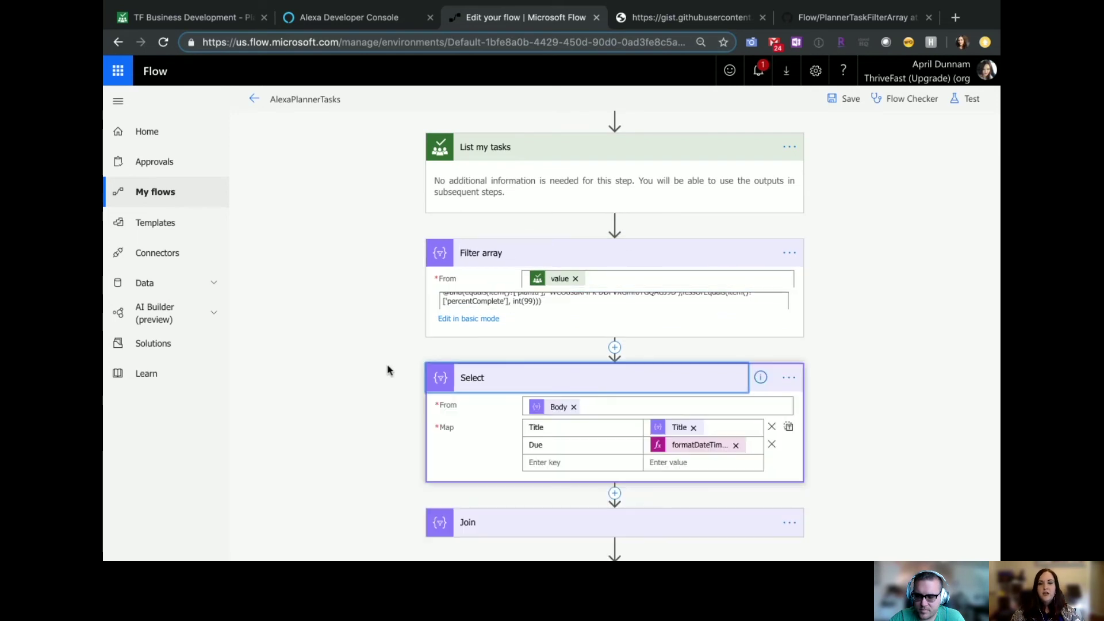
pyautogui.scroll(-1, 389, 373)
pyautogui.scroll(-2, 390, 375)
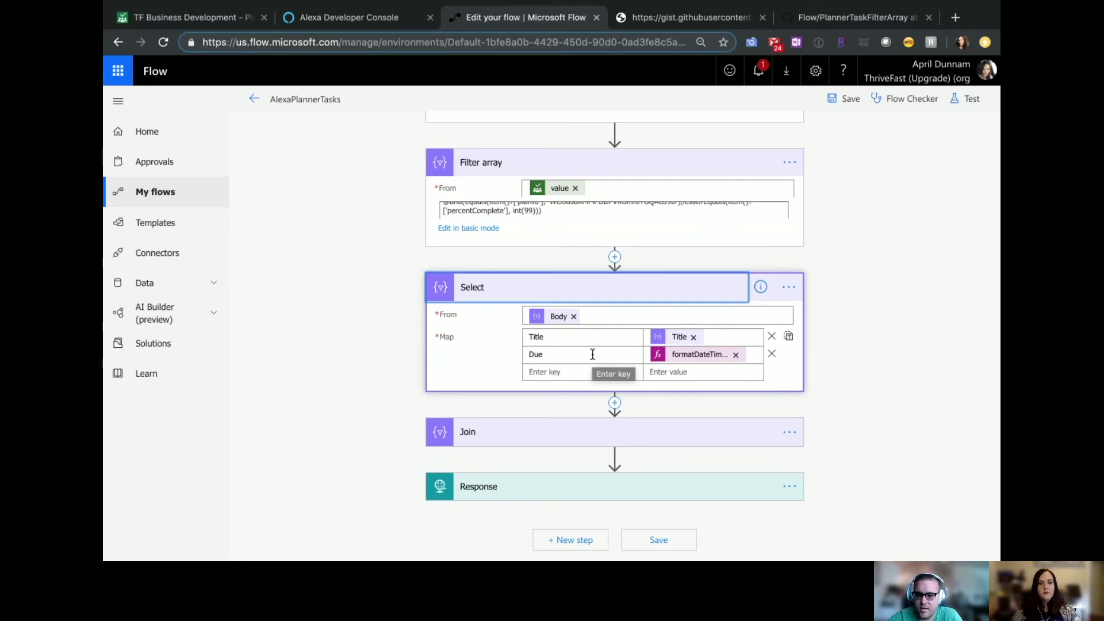
pyautogui.click(595, 314)
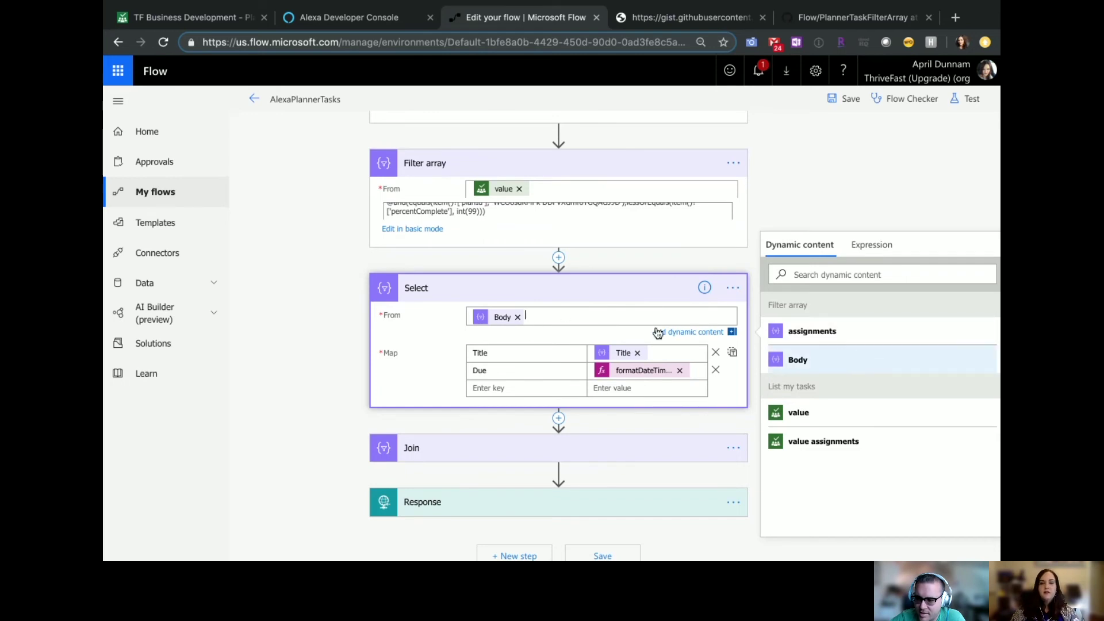
pyautogui.click(509, 352)
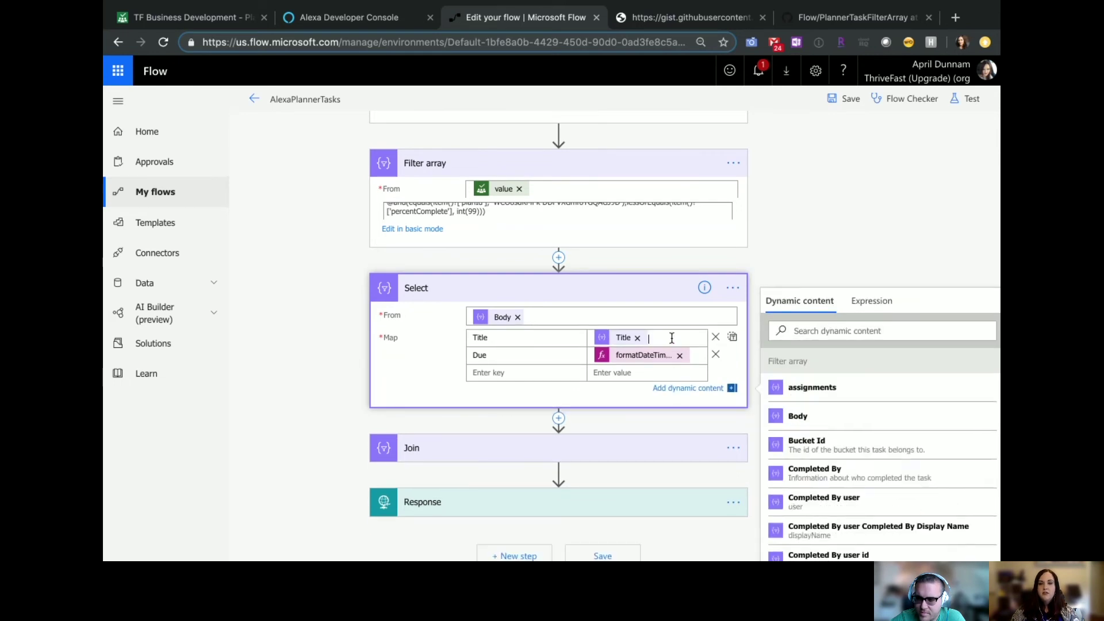
pyautogui.scroll(-3, 863, 457)
pyautogui.scroll(-1, 864, 460)
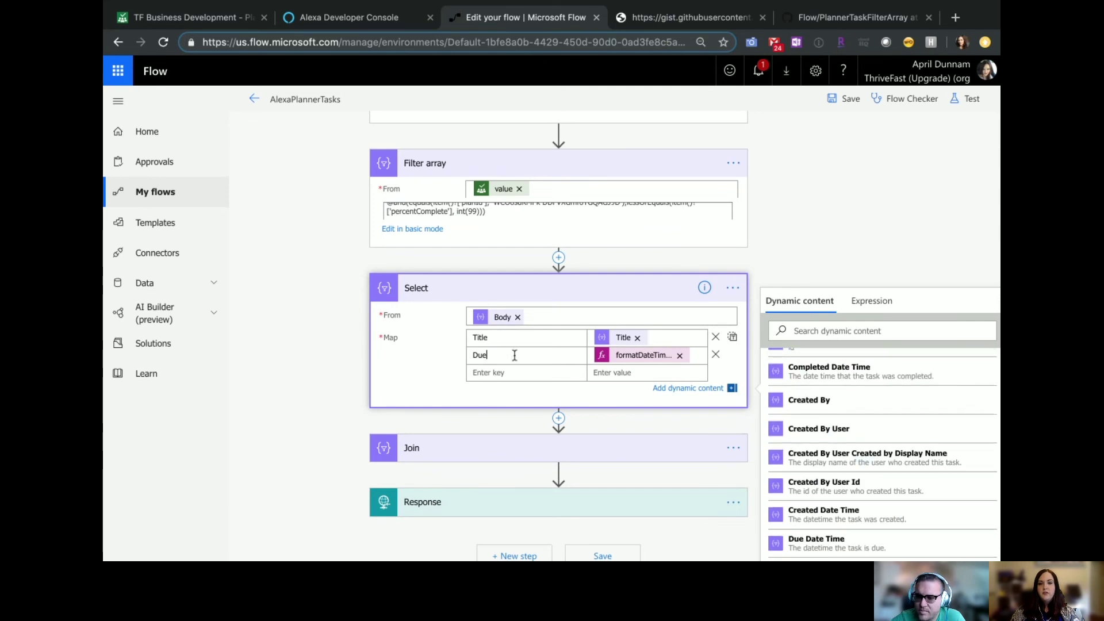
pyautogui.click(645, 357)
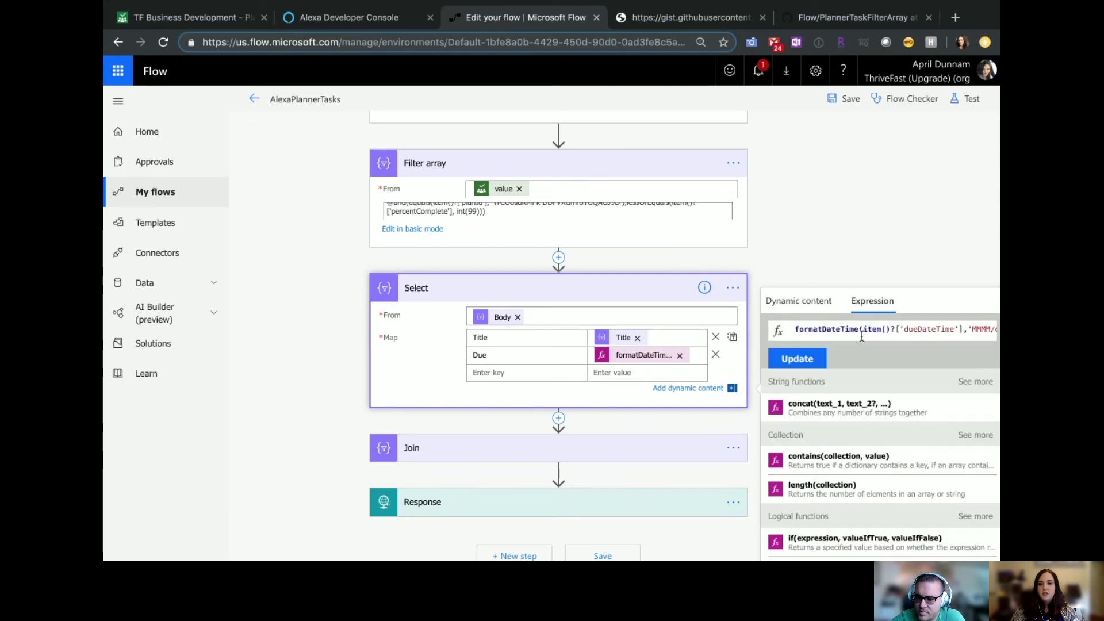
pyautogui.press('End')
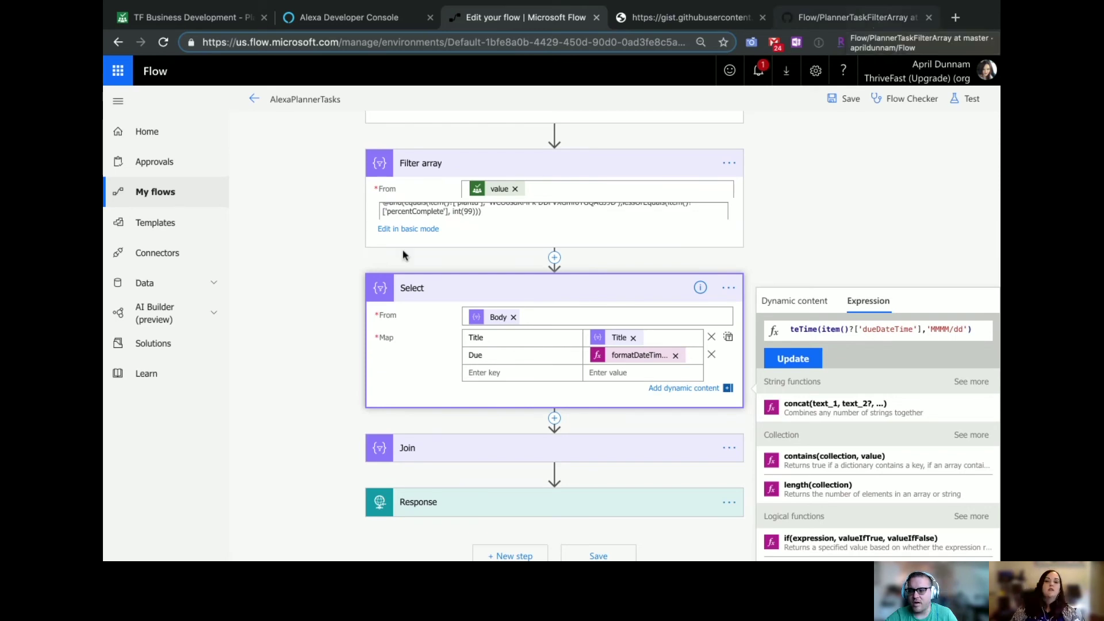
# Expand the Join action and examine its From input and Join with separator
pyautogui.scroll(-1, 455, 326)
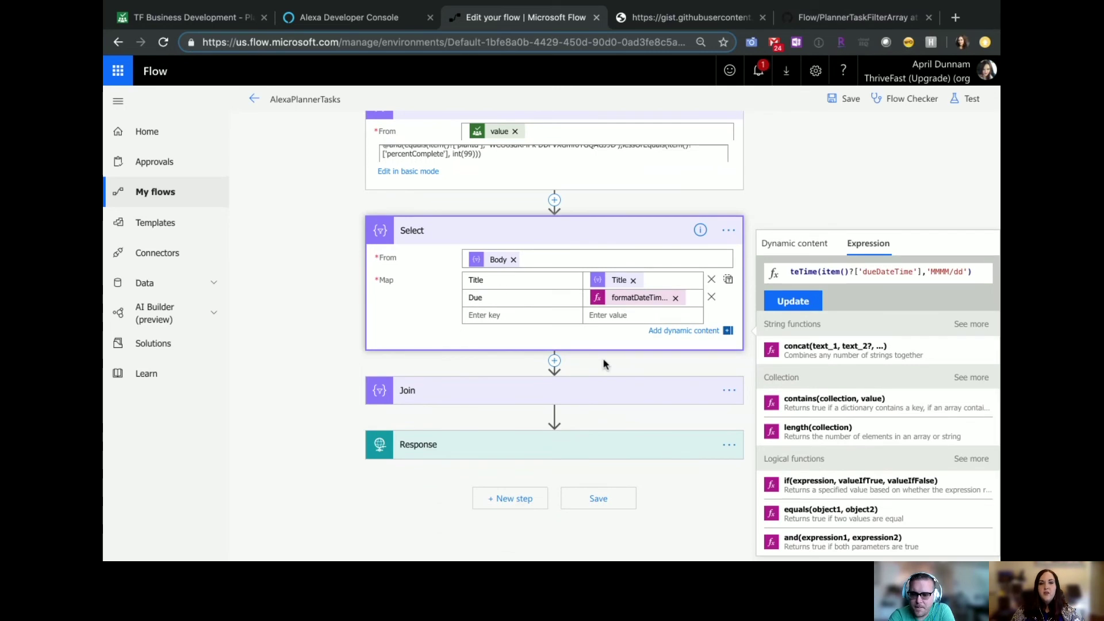
pyautogui.click(649, 393)
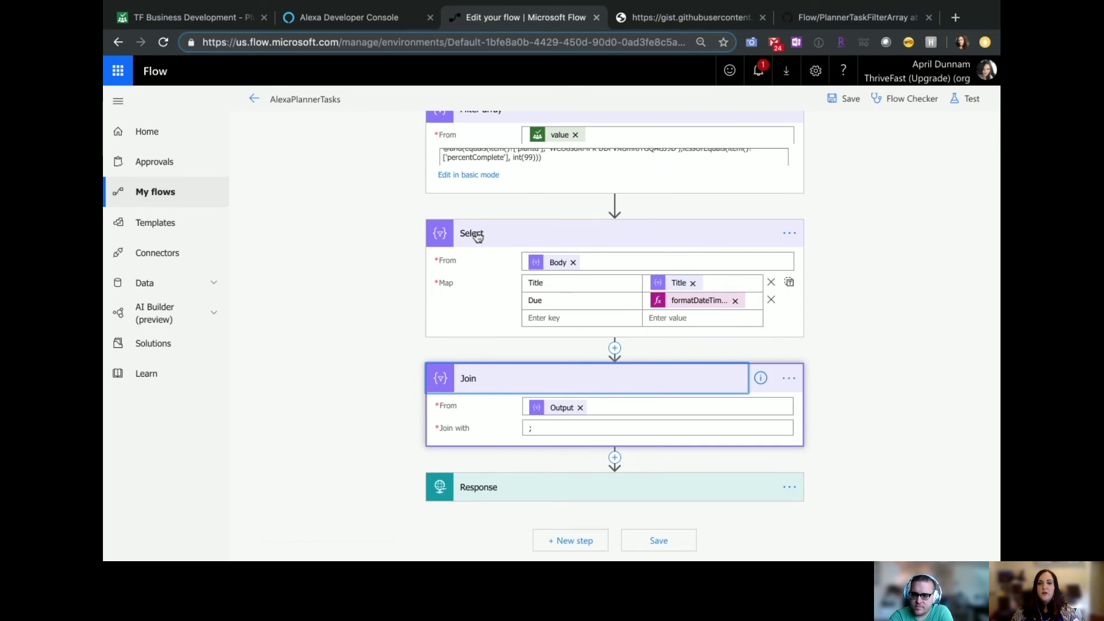
pyautogui.click(604, 408)
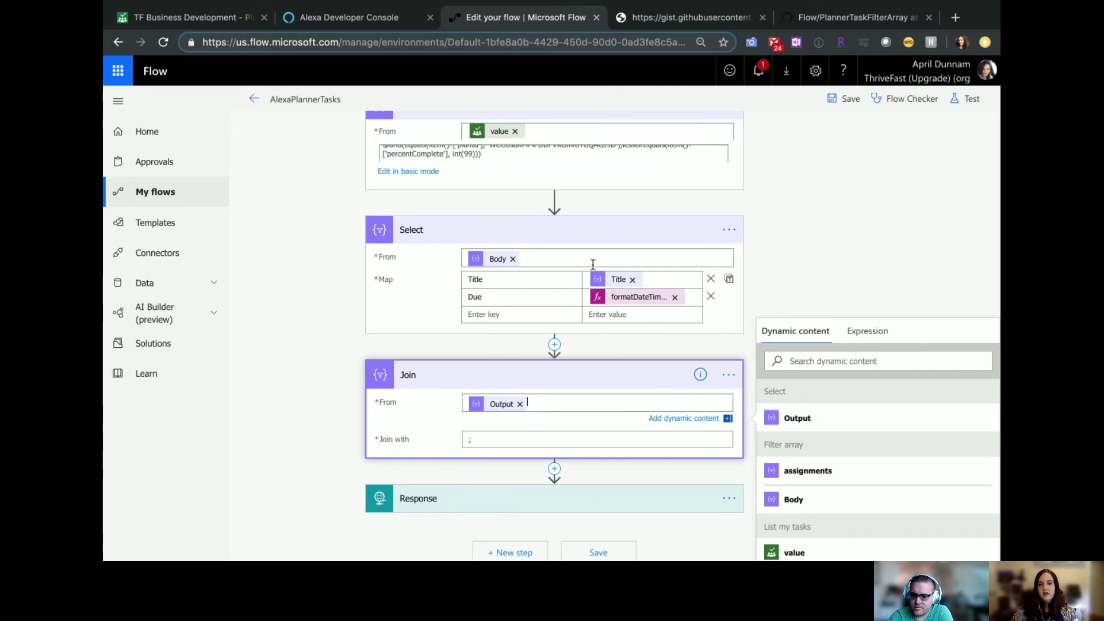
pyautogui.click(539, 441)
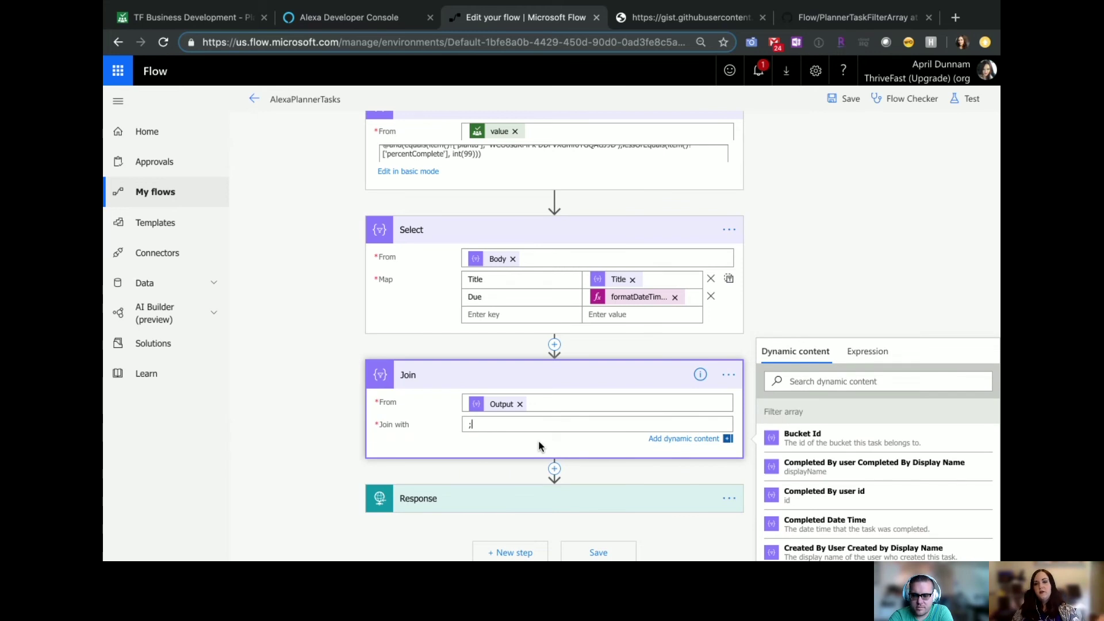
# Expand the Response action, relate it to the preceding actions, and examine its status code
pyautogui.scroll(-2, 457, 392)
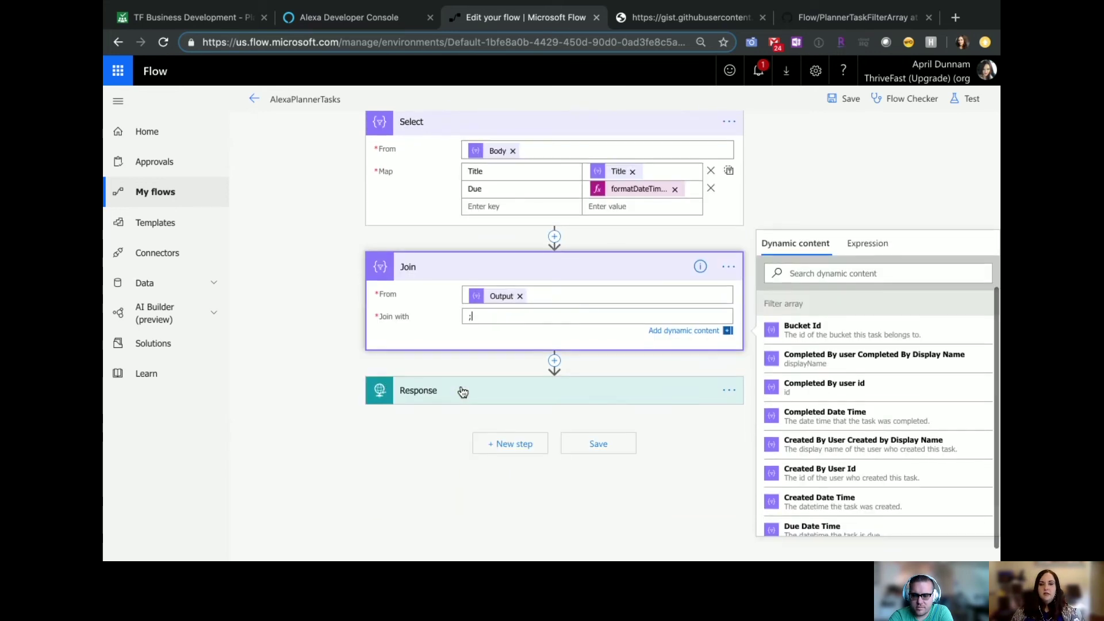
pyautogui.click(471, 391)
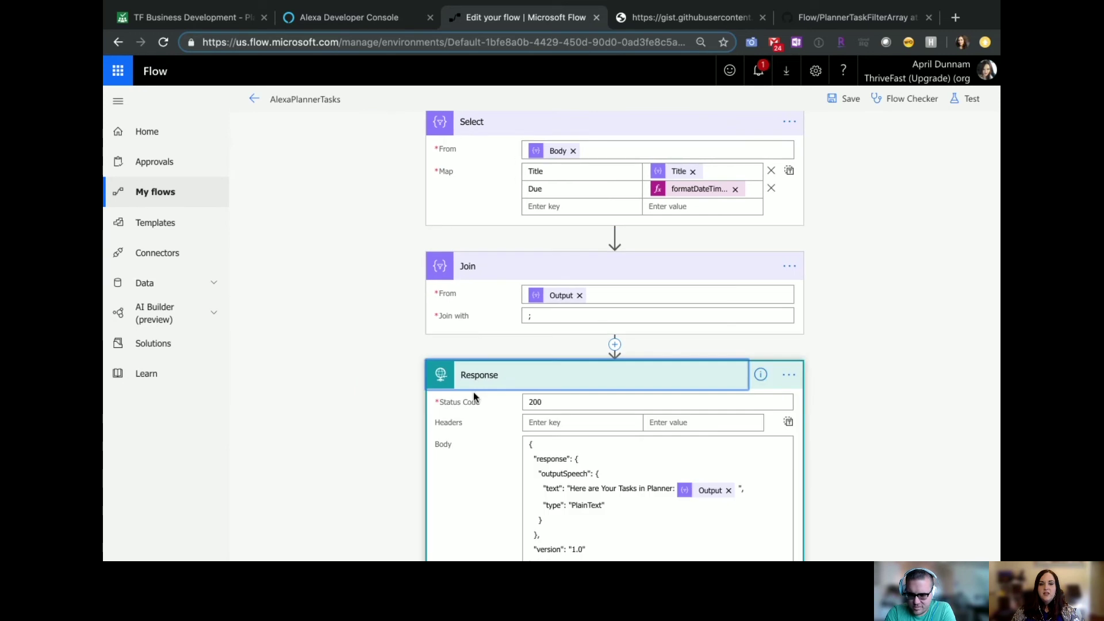
pyautogui.scroll(3, 328, 383)
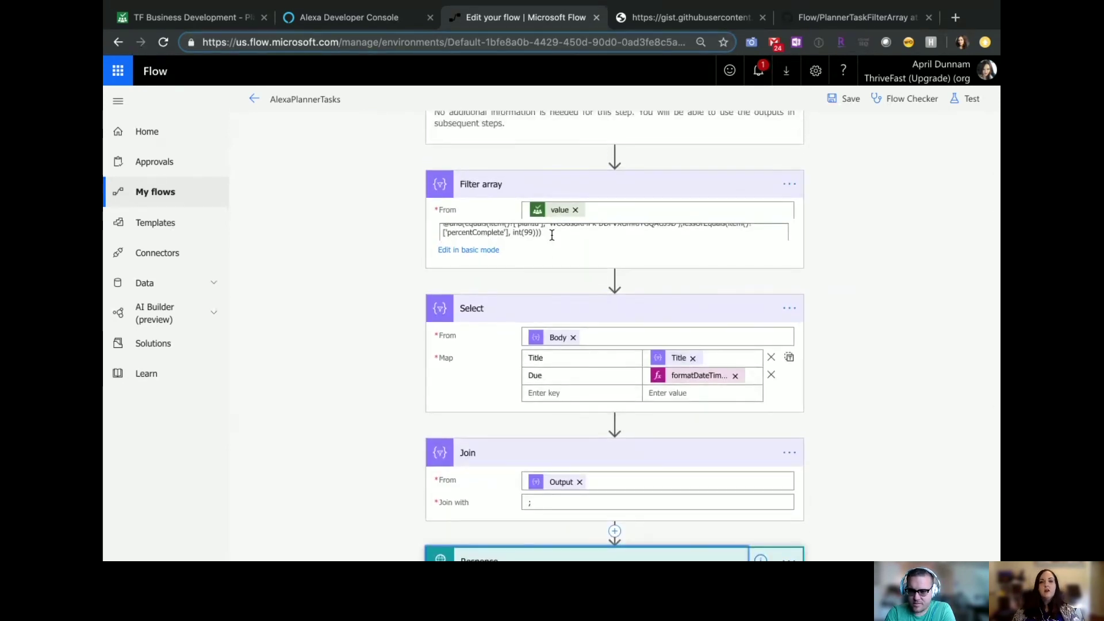
pyautogui.scroll(-3, 551, 234)
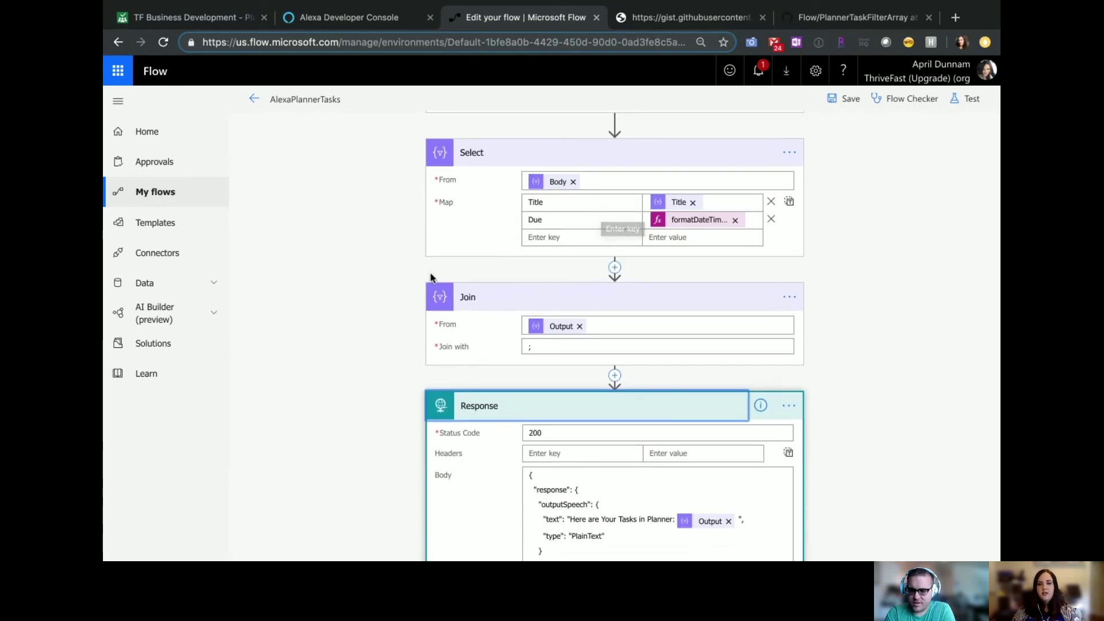
pyautogui.scroll(-2, 601, 228)
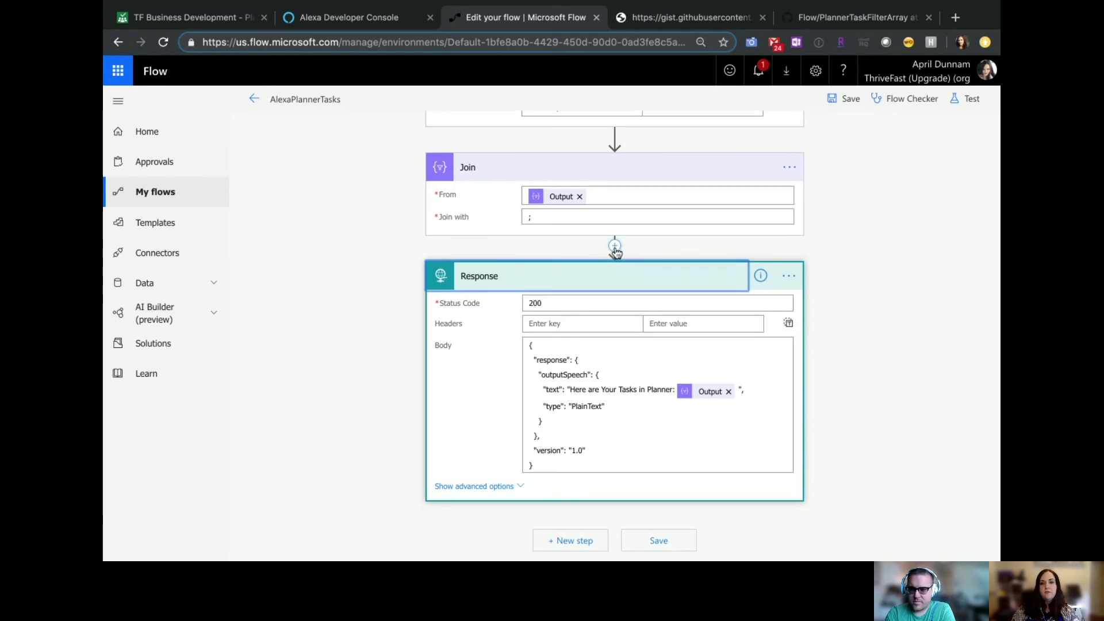
pyautogui.click(568, 302)
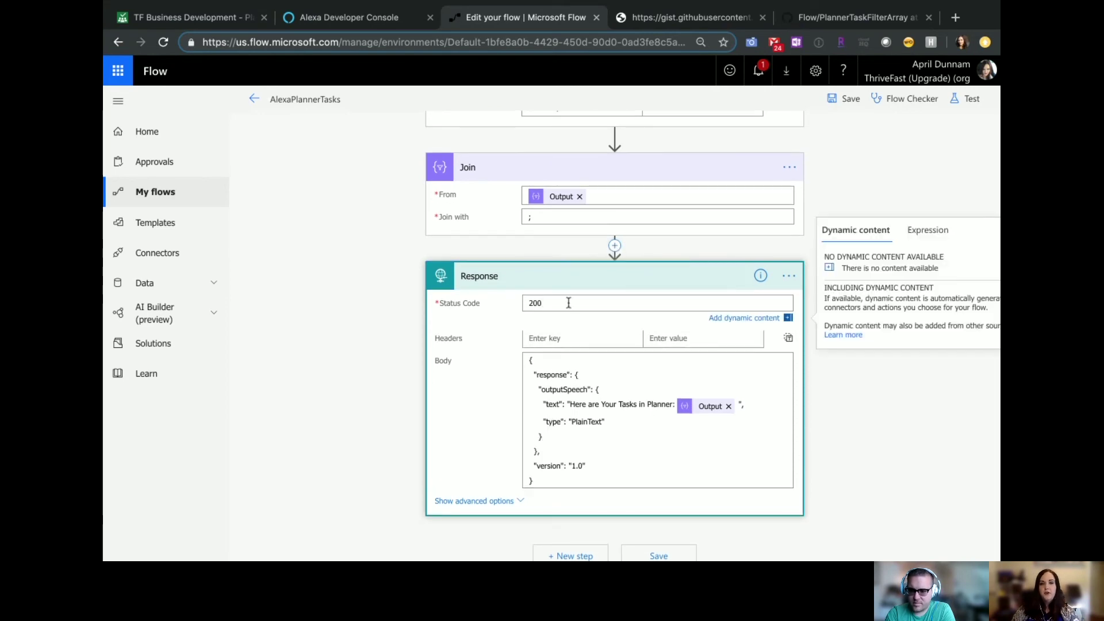
pyautogui.scroll(-1, 571, 302)
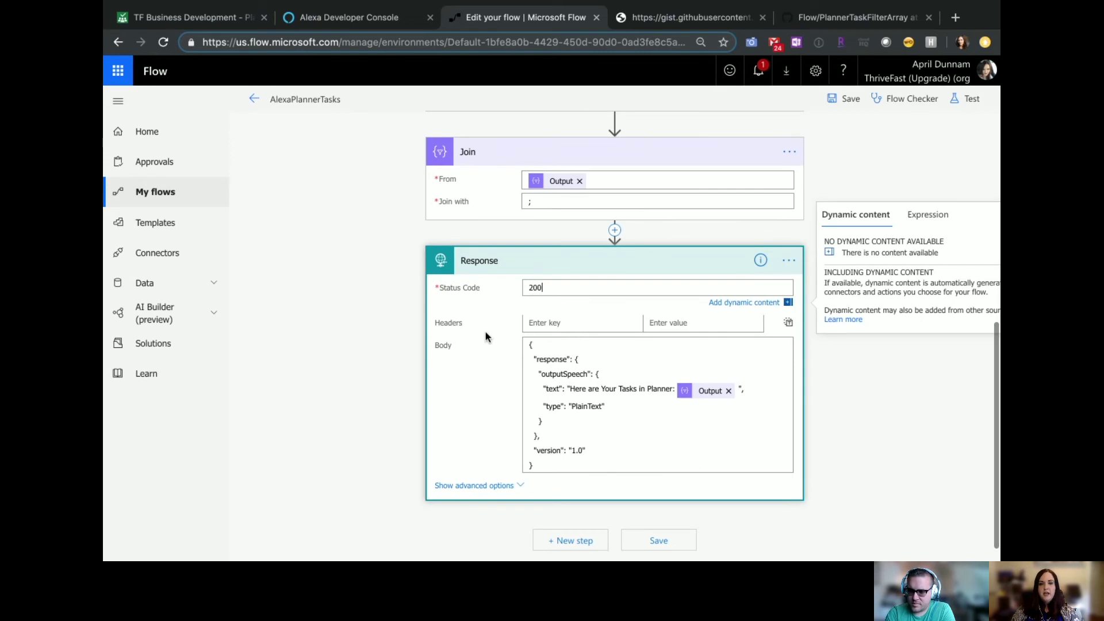
# Examine the JSON in the Response body, highlighting the outputSpeech text line that contains the Join output
pyautogui.click(612, 357)
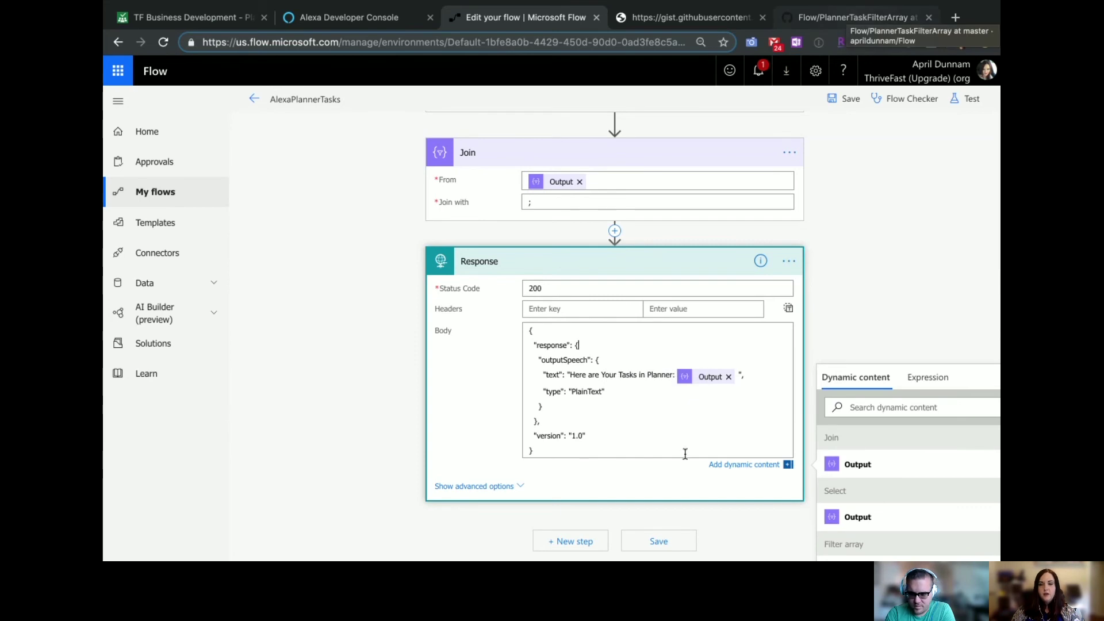
pyautogui.click(665, 373)
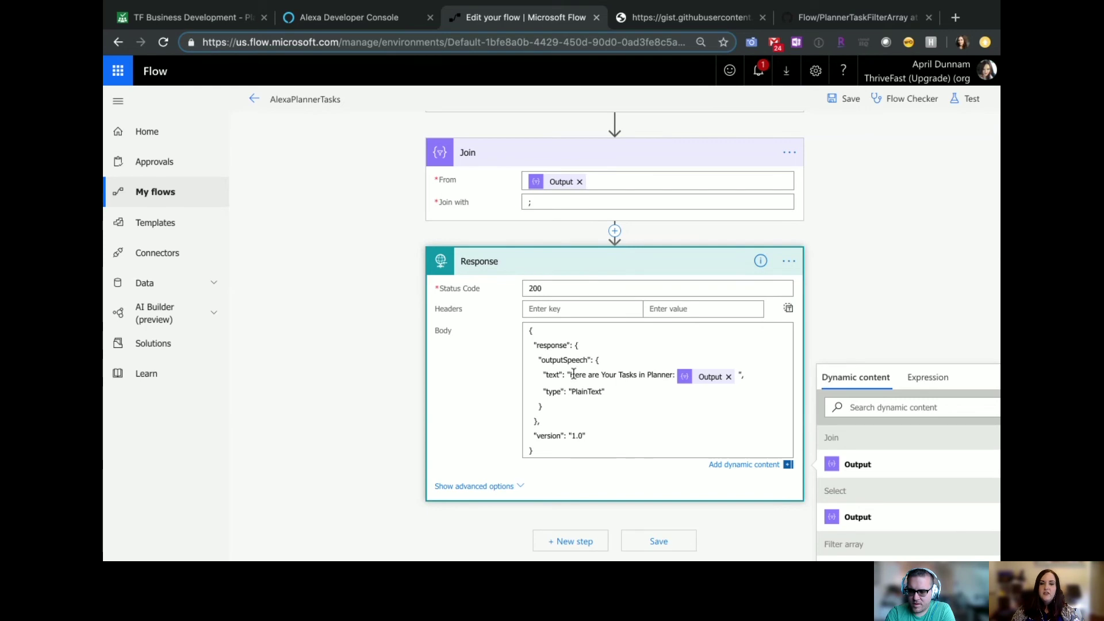
pyautogui.moveTo(543, 375); pyautogui.dragTo(765, 371)
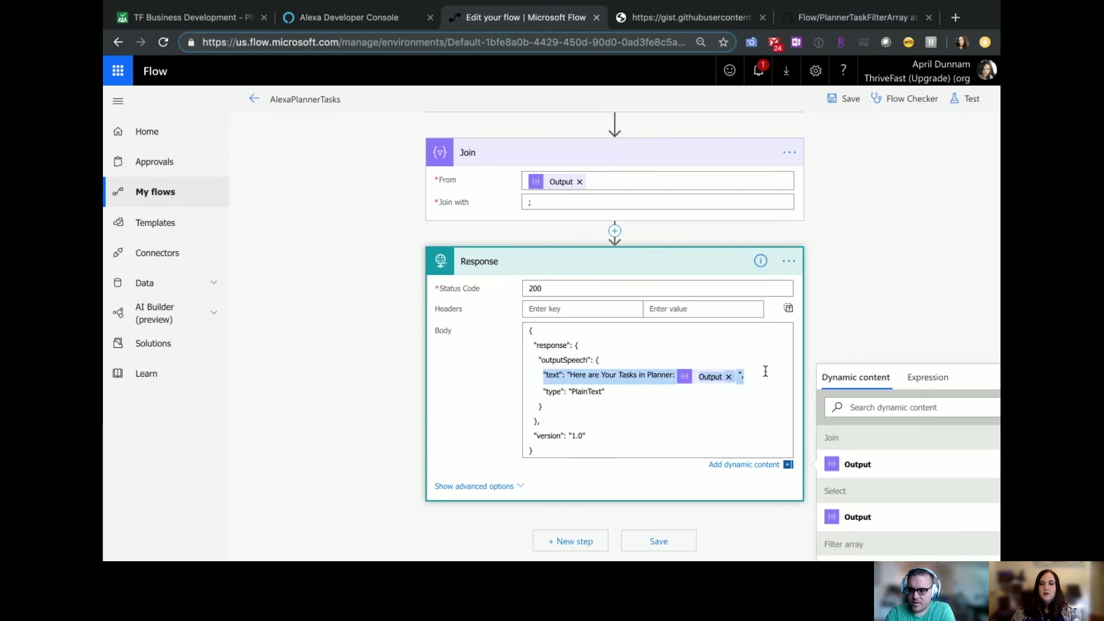
pyautogui.click(636, 377)
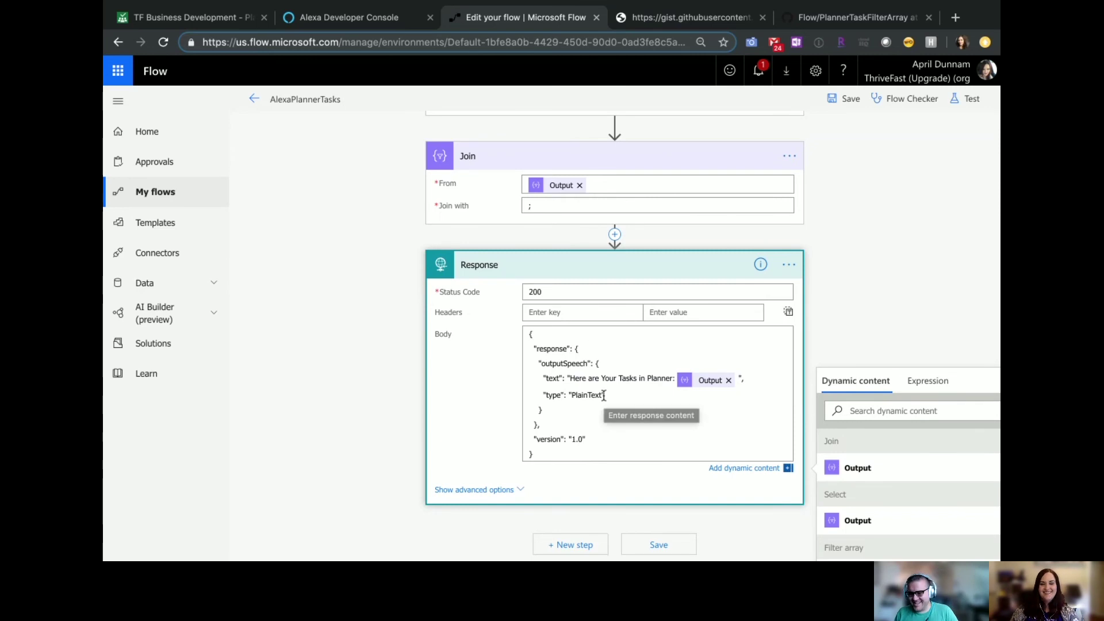
pyautogui.scroll(-3, 604, 391)
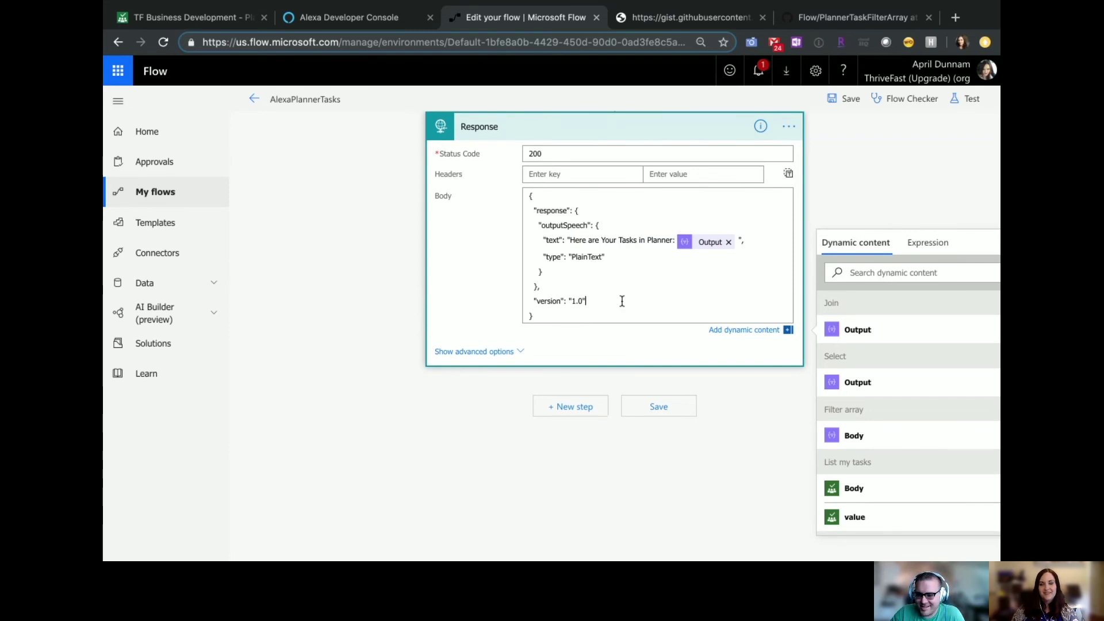
pyautogui.click(629, 283)
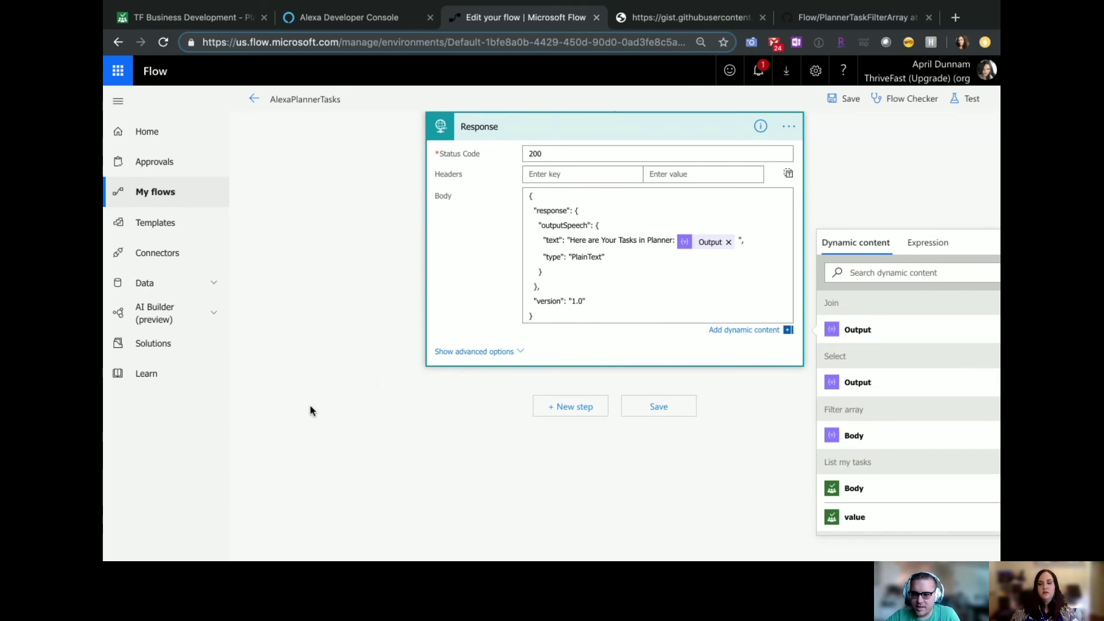
# Expand the "When a HTTP request is received" trigger at the start of the flow and copy its HTTP POST URL
pyautogui.scroll(10, 311, 409)
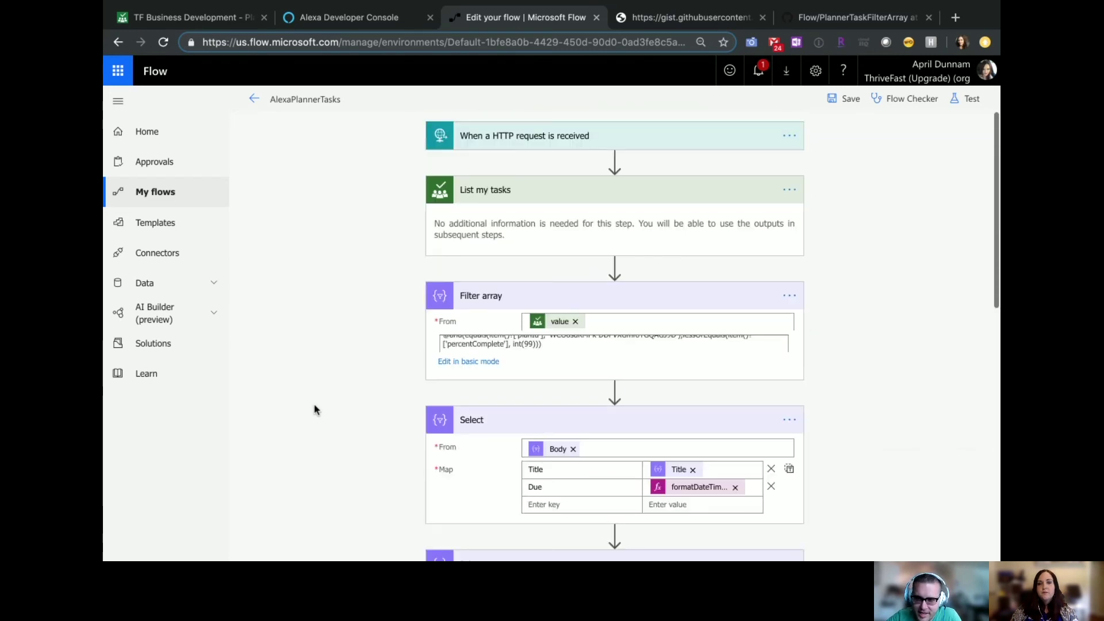
pyautogui.scroll(-5, 315, 409)
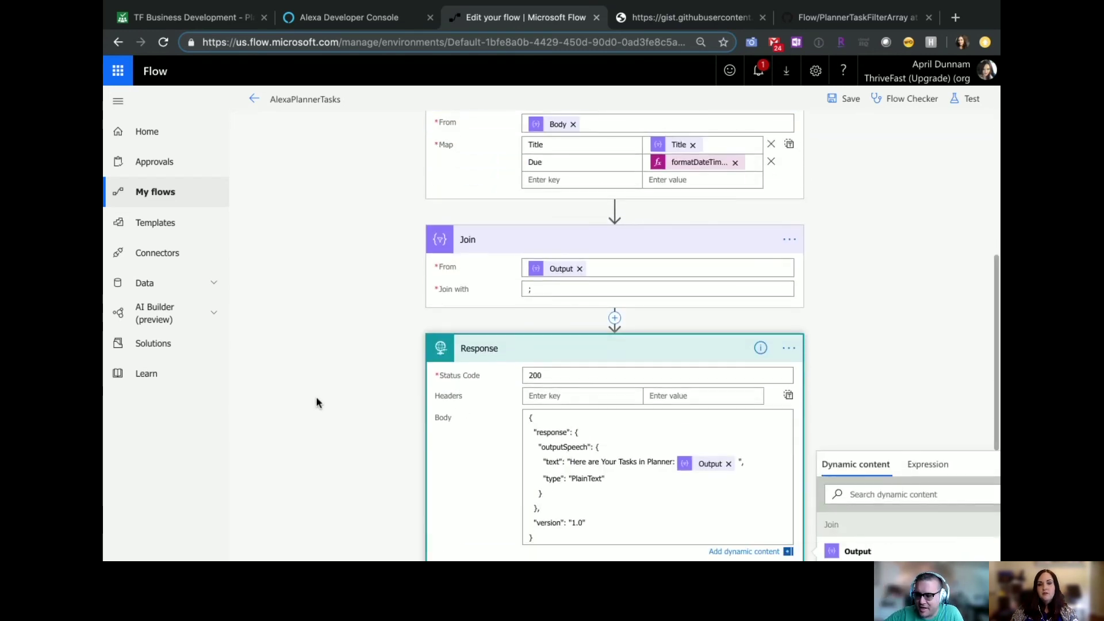
pyautogui.scroll(1, 330, 395)
pyautogui.scroll(6, 330, 391)
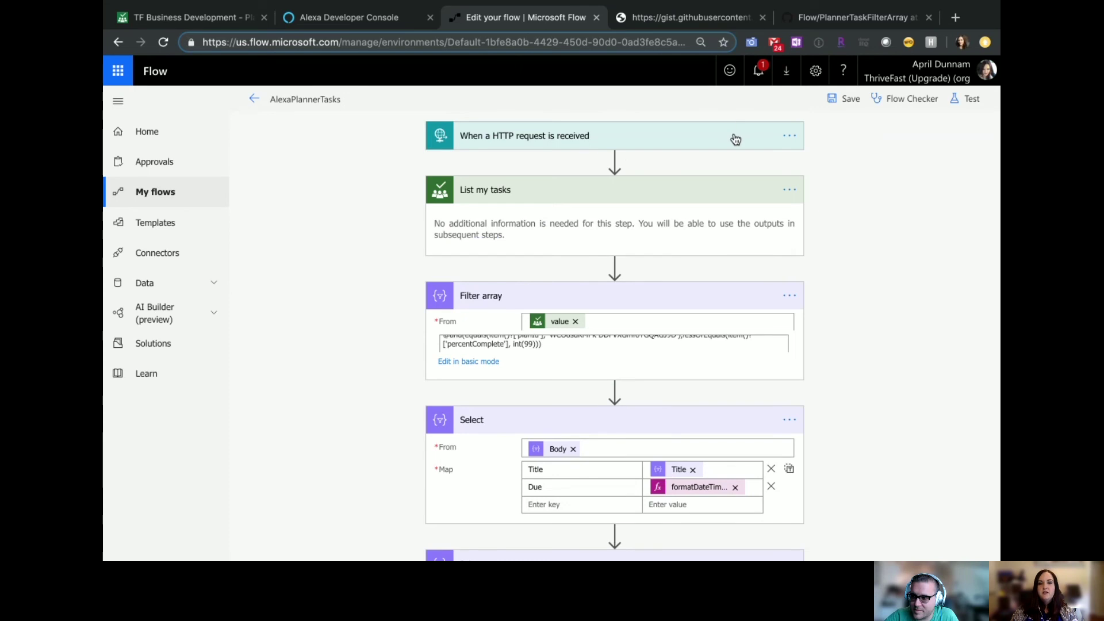
pyautogui.click(633, 138)
pyautogui.click(782, 168)
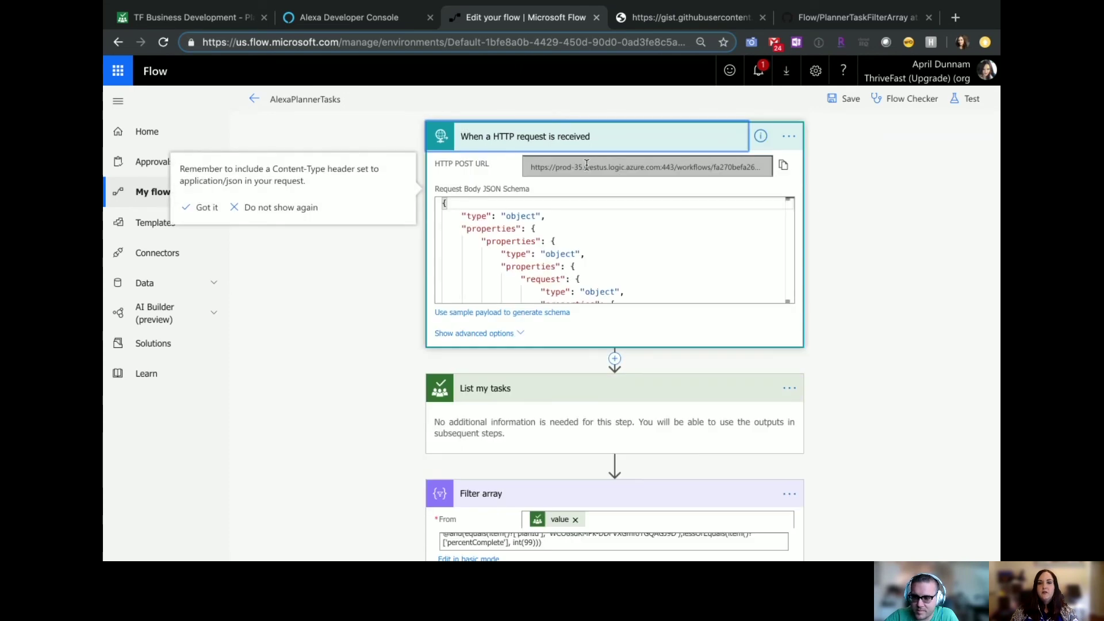
pyautogui.click(785, 170)
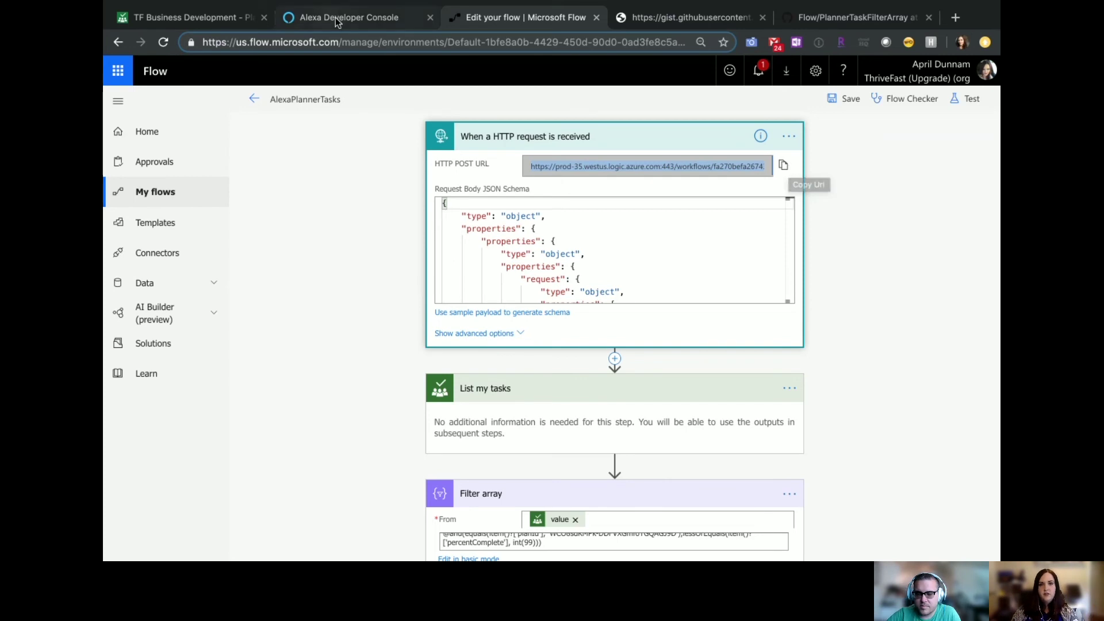
# Switch to the Alexa Developer Console, open the PlannerTaskList skill's Endpoint settings and review the available service endpoint types
pyautogui.click(362, 18)
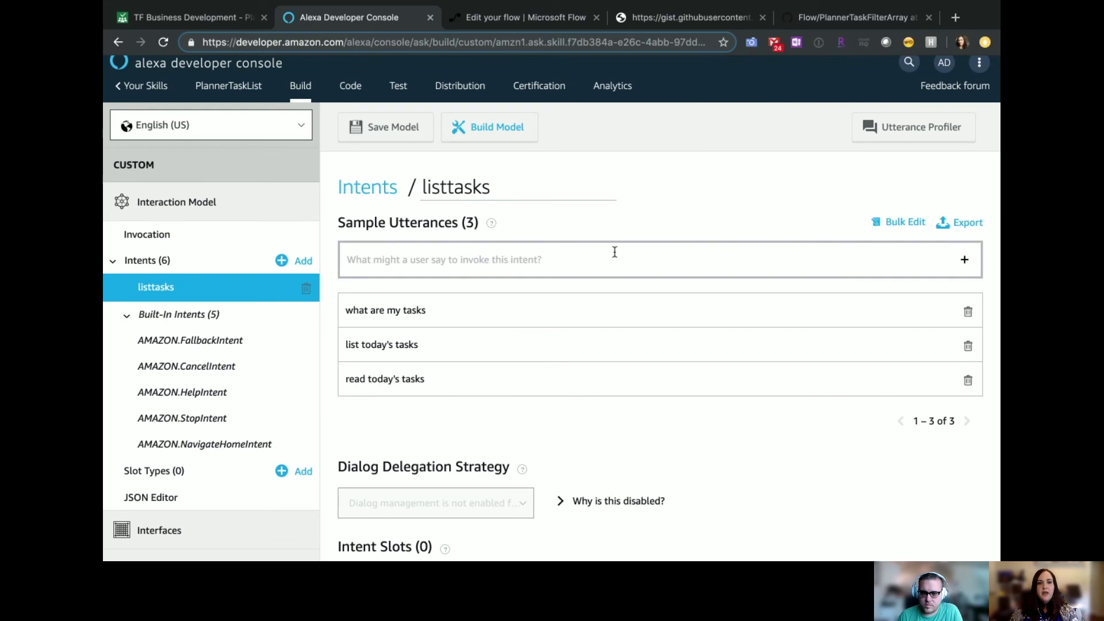
pyautogui.scroll(-4, 236, 412)
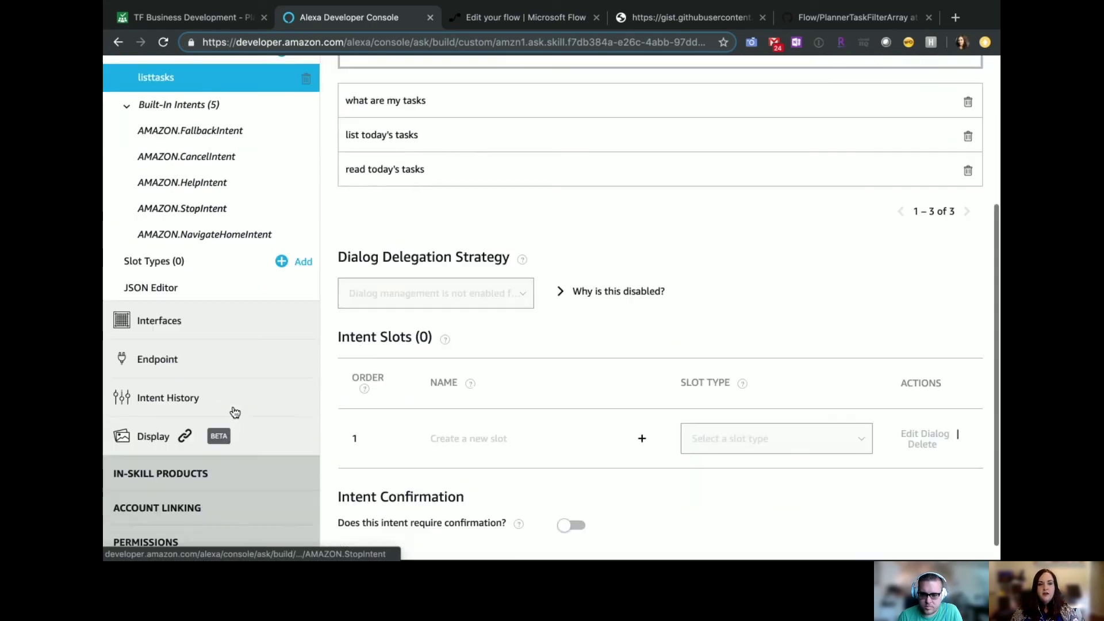
pyautogui.scroll(2, 259, 414)
pyautogui.scroll(1, 318, 402)
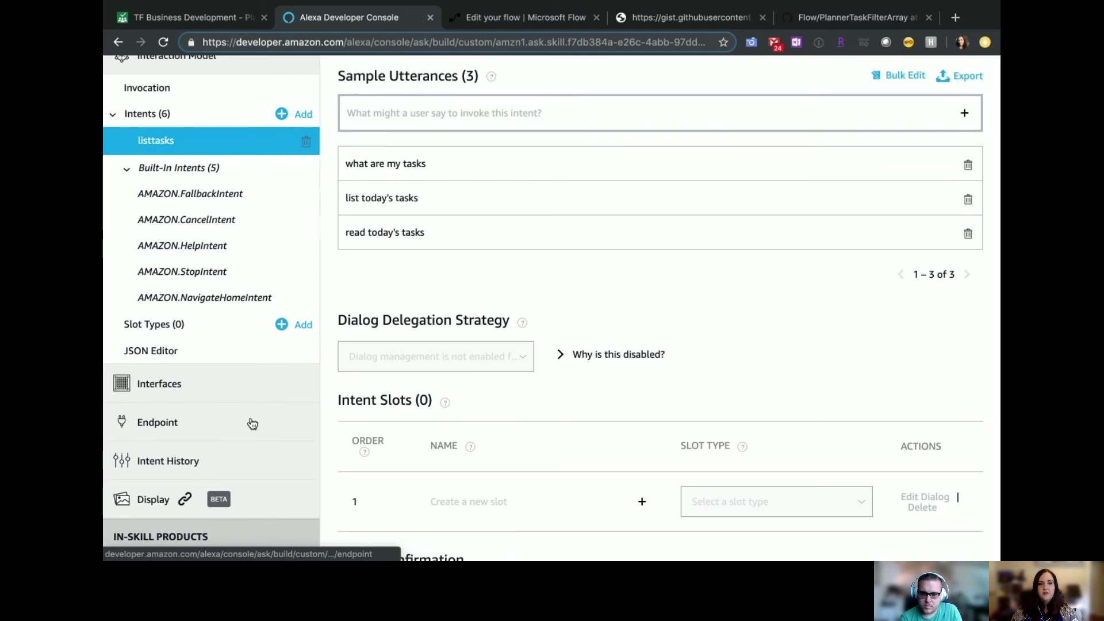
pyautogui.click(194, 430)
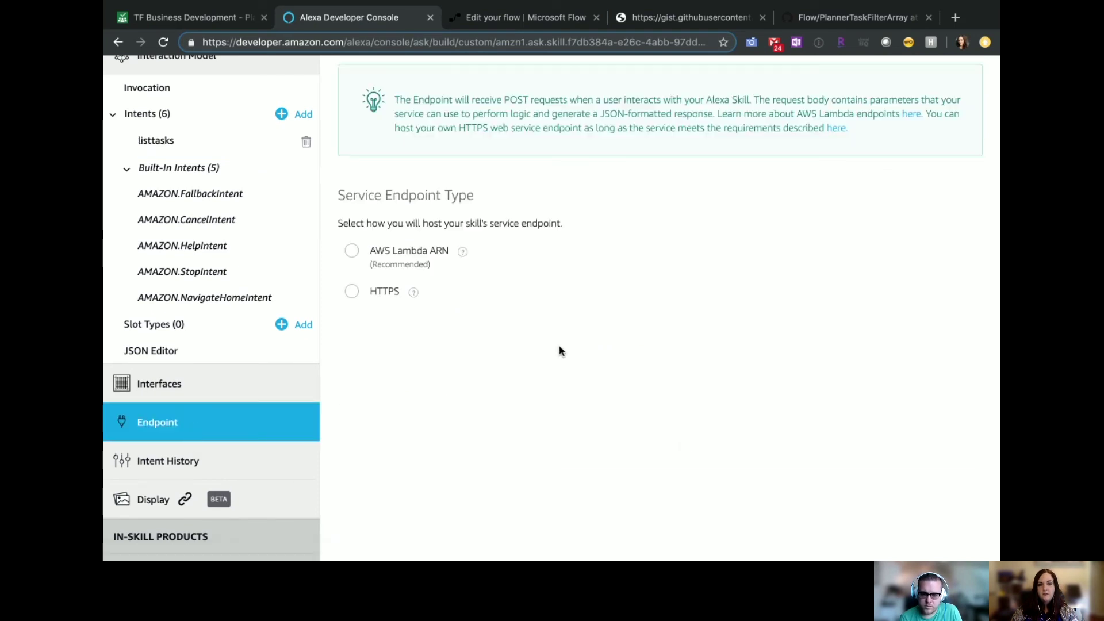
pyautogui.scroll(2, 559, 350)
pyautogui.scroll(2, 559, 351)
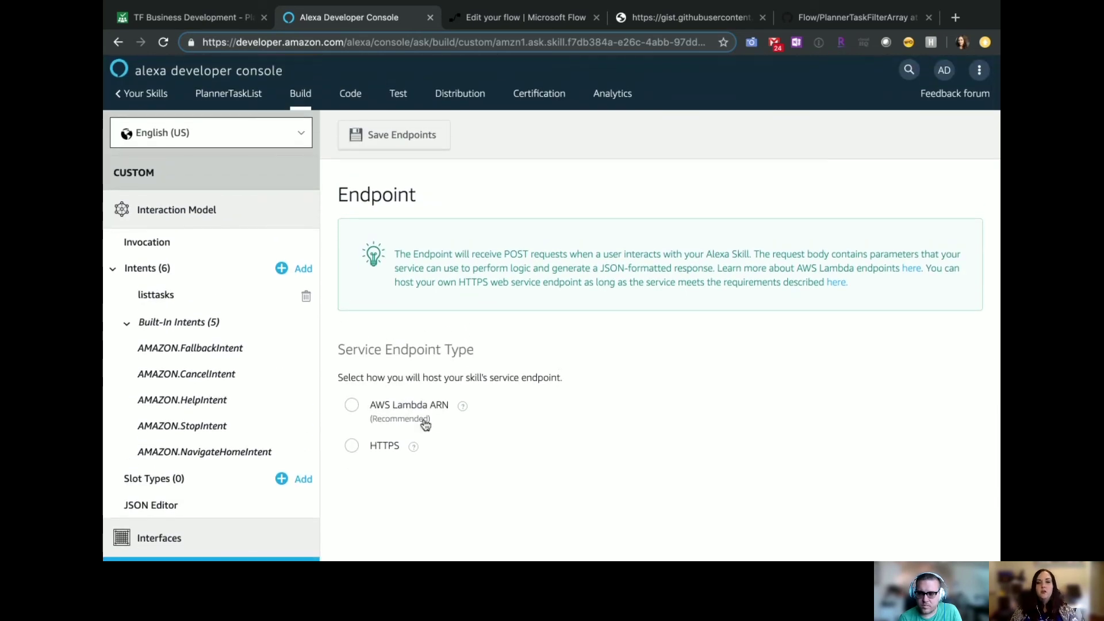
pyautogui.scroll(-4, 415, 406)
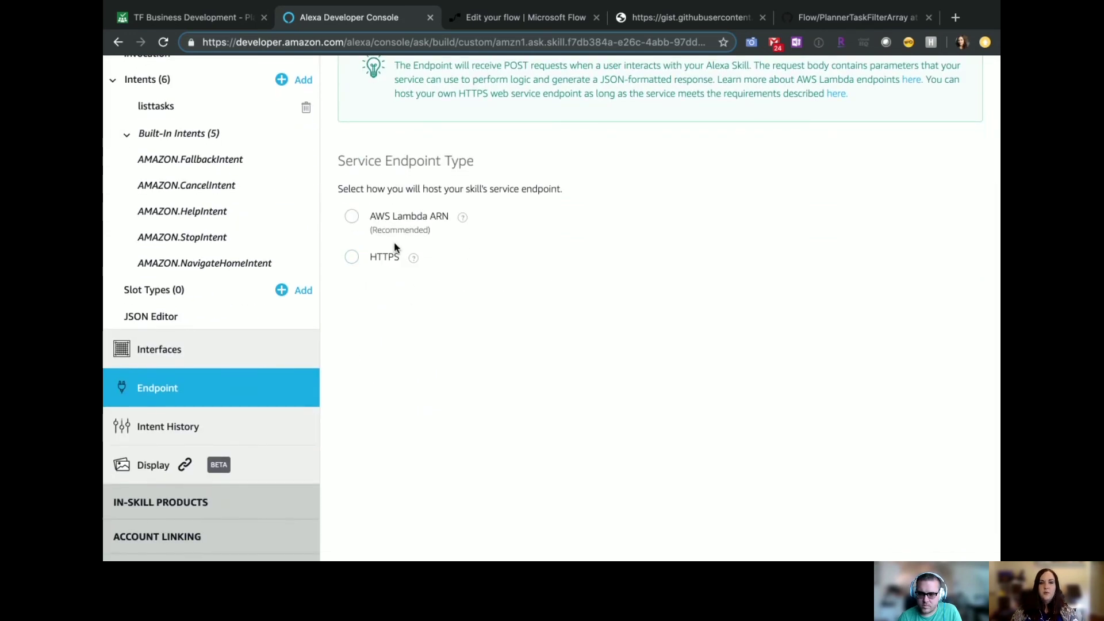
# Choose HTTPS as the service endpoint type and paste the flow's HTTP POST URL as the Default Region URI
pyautogui.click(353, 259)
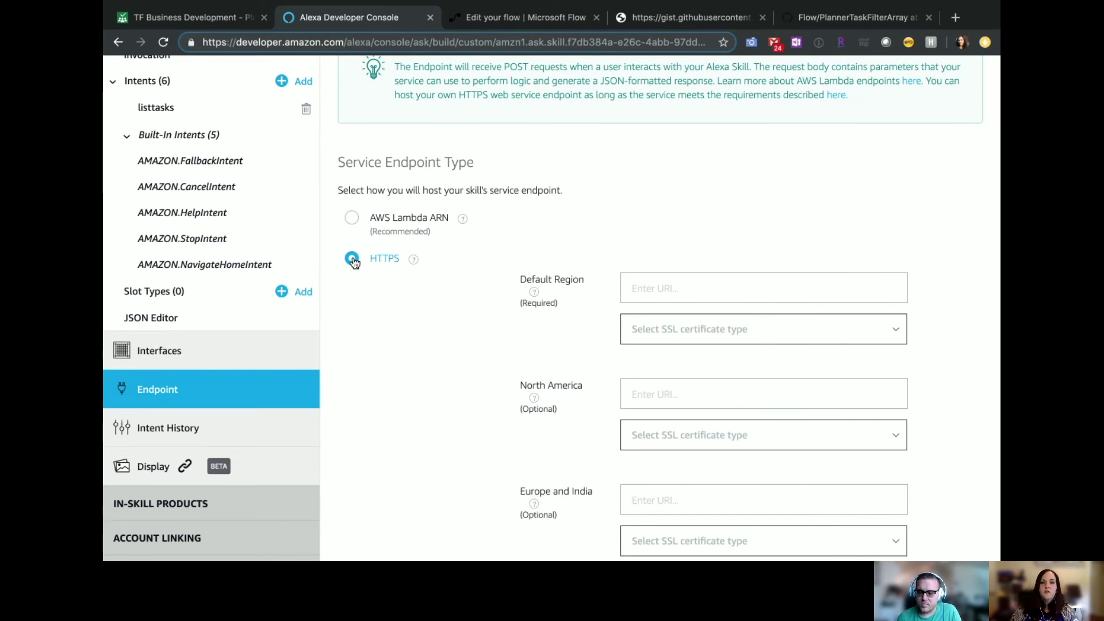
pyautogui.click(683, 283)
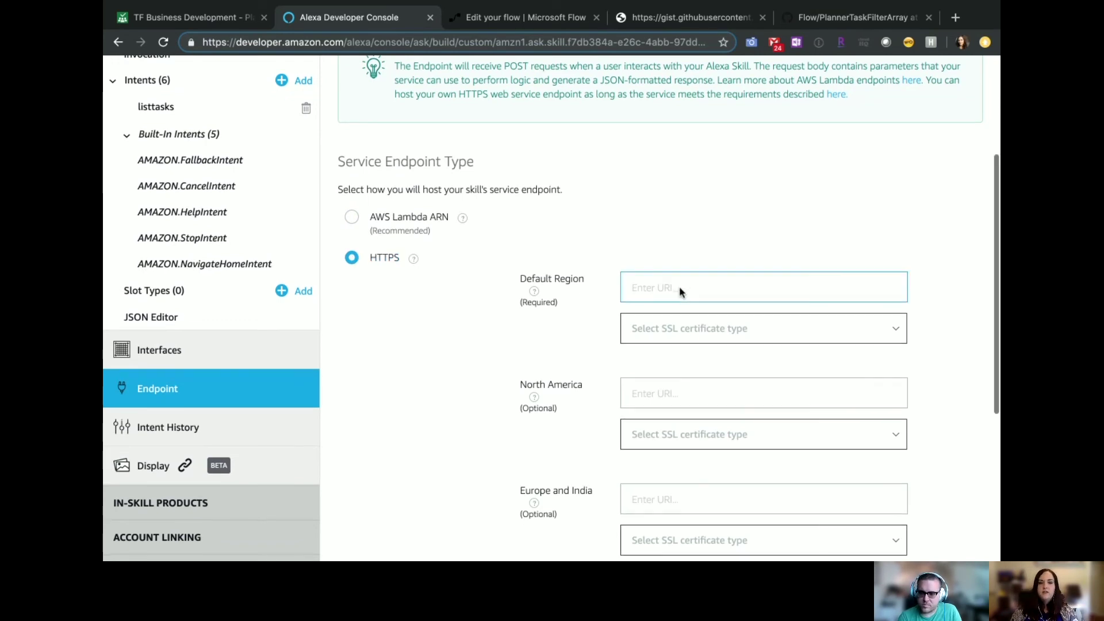
pyautogui.scroll(-3, 694, 200)
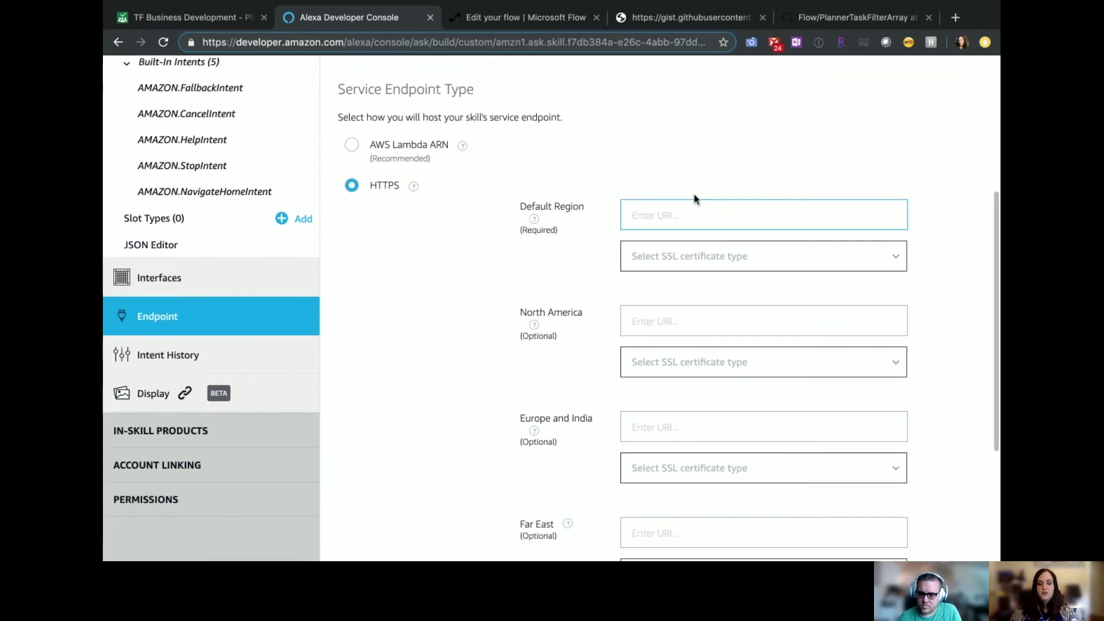
pyautogui.press('super+v')
pyautogui.moveTo(725, 215); pyautogui.dragTo(754, 180)
pyautogui.click(892, 177)
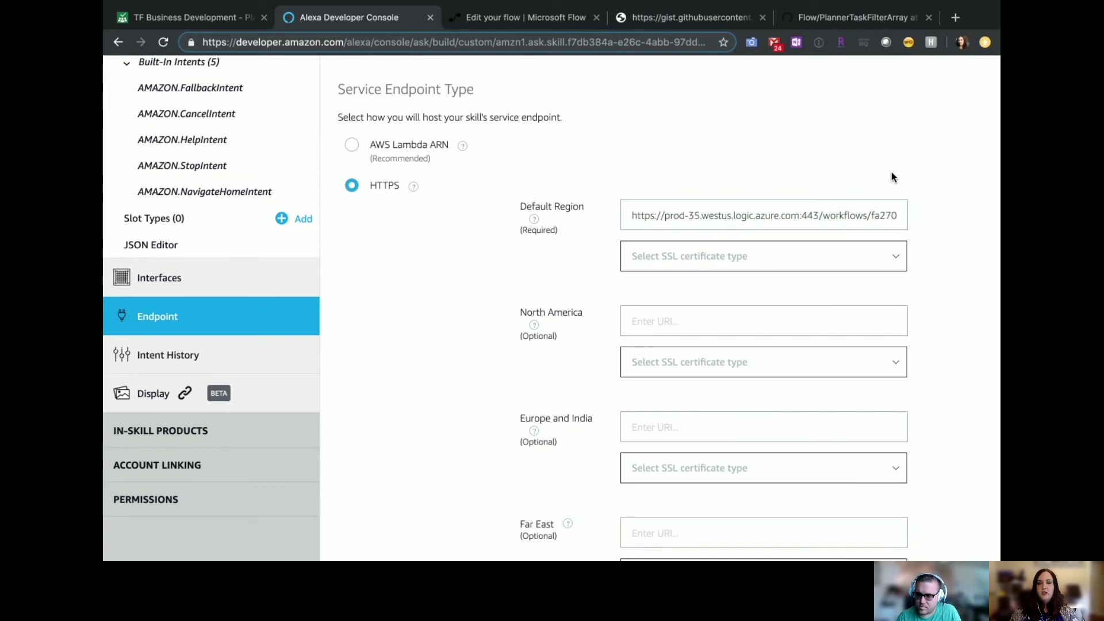
# Set the Default Region's SSL certificate type to "My development endpoint is a sub-domain of a domain…" and save the endpoints
pyautogui.click(896, 260)
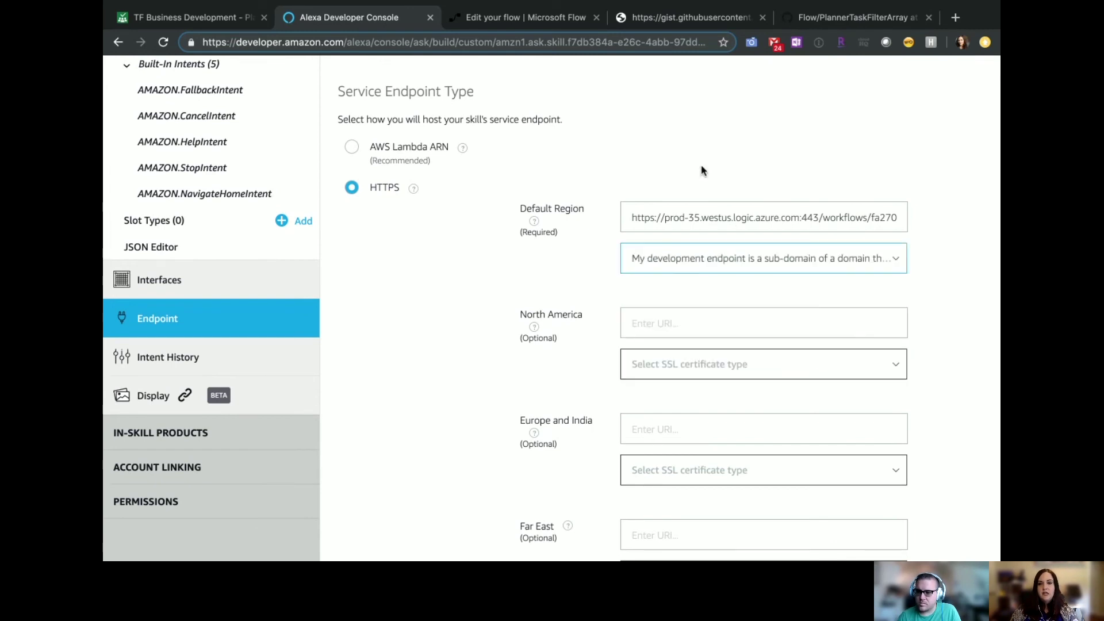
pyautogui.scroll(-4, 706, 152)
pyautogui.scroll(8, 705, 152)
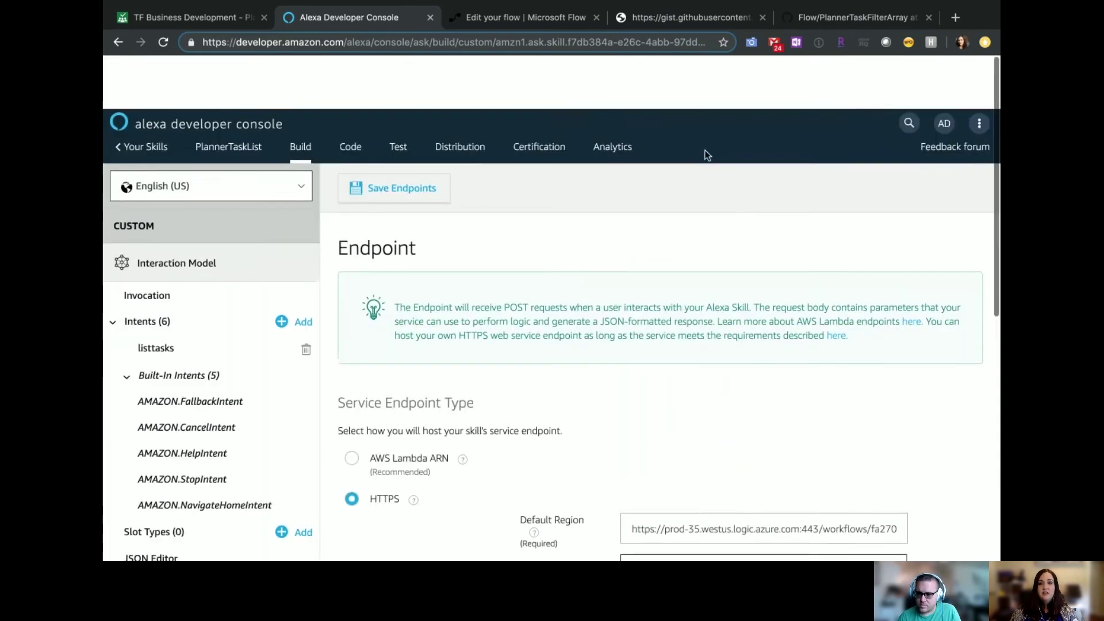
pyautogui.click(415, 135)
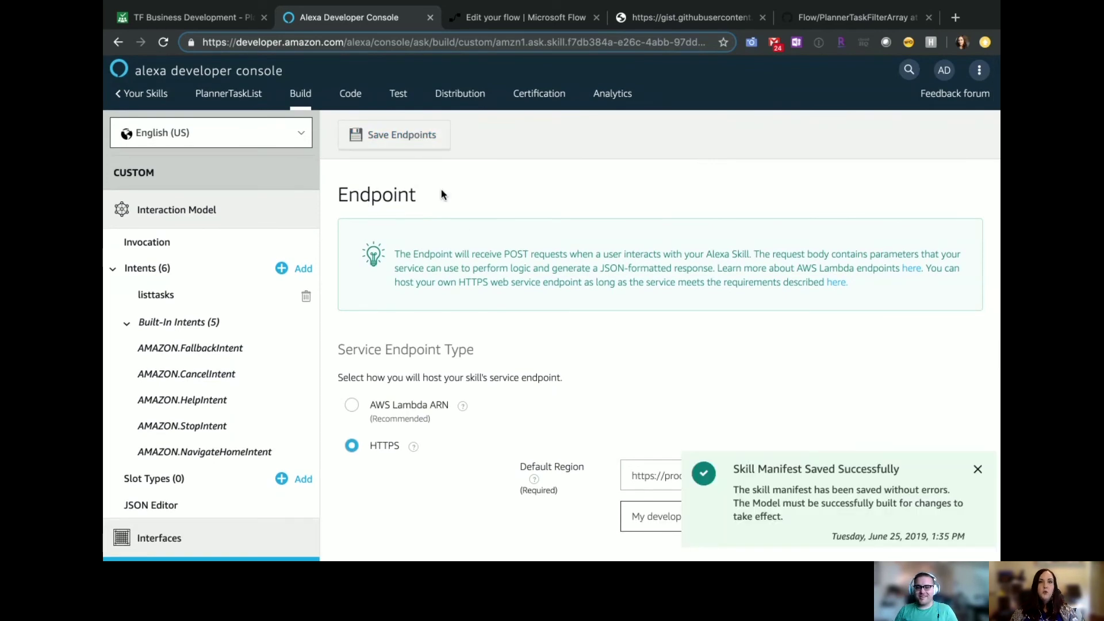
# Return to the PlannerTaskList skill builder checklist and start building the interaction model
pyautogui.click(301, 96)
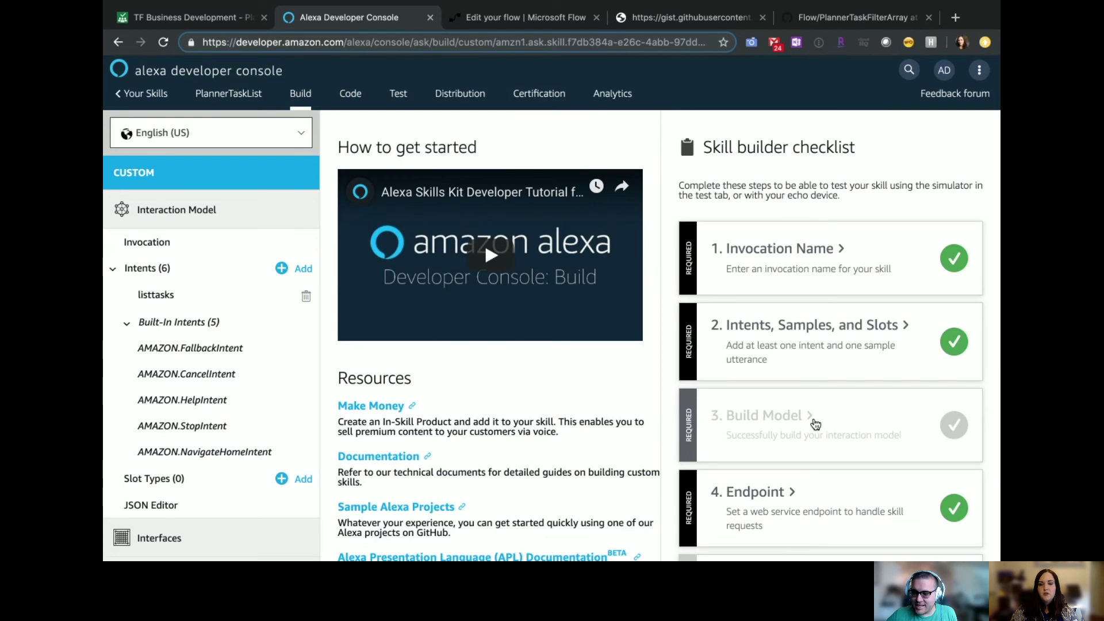
pyautogui.click(816, 424)
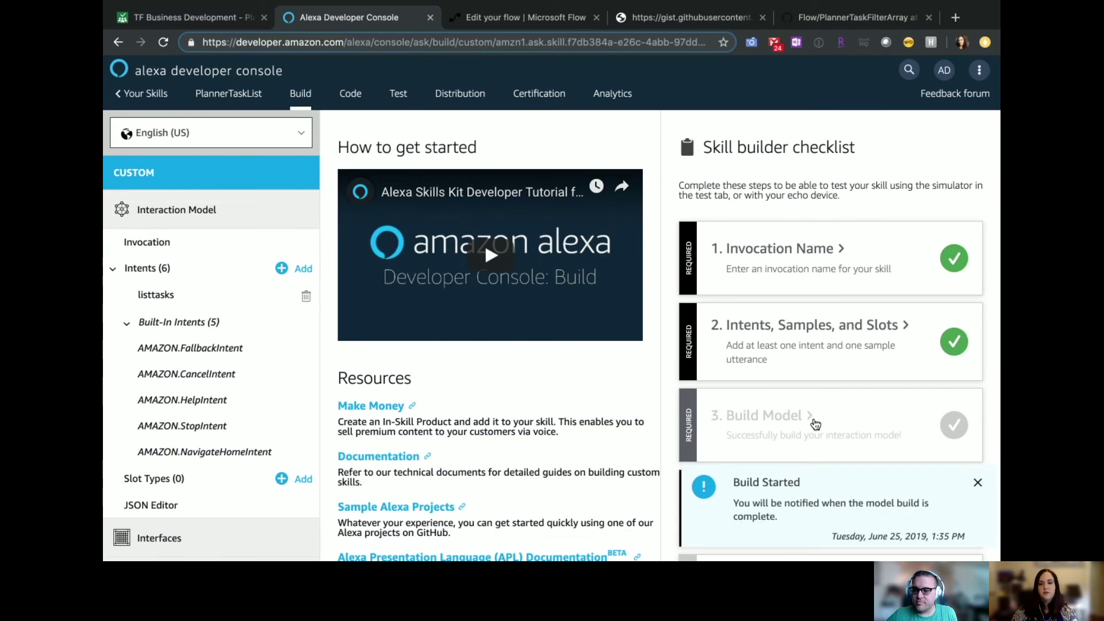
# Return to the list of Alexa skills, open the existing Planner Task skill and bring up its test simulator
pyautogui.click(138, 98)
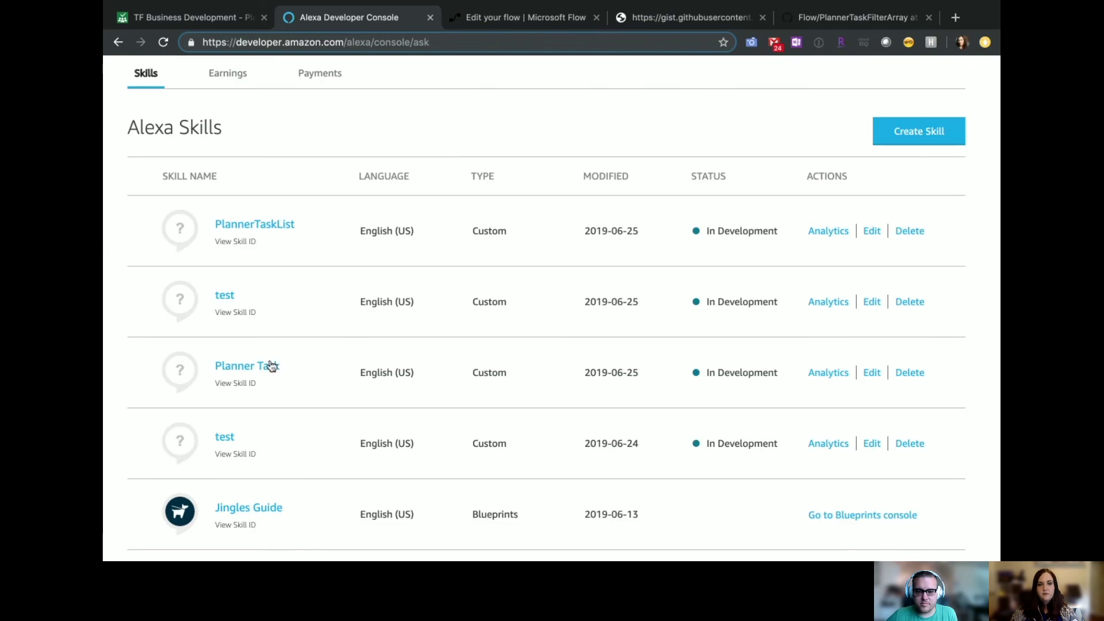
pyautogui.click(244, 367)
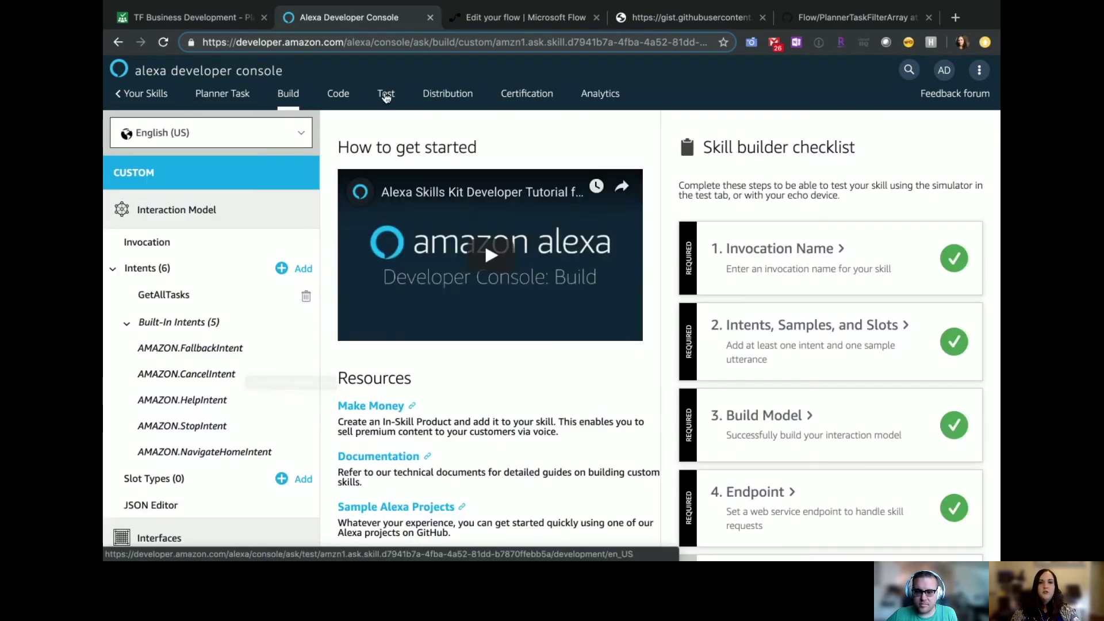
pyautogui.scroll(-1, 387, 98)
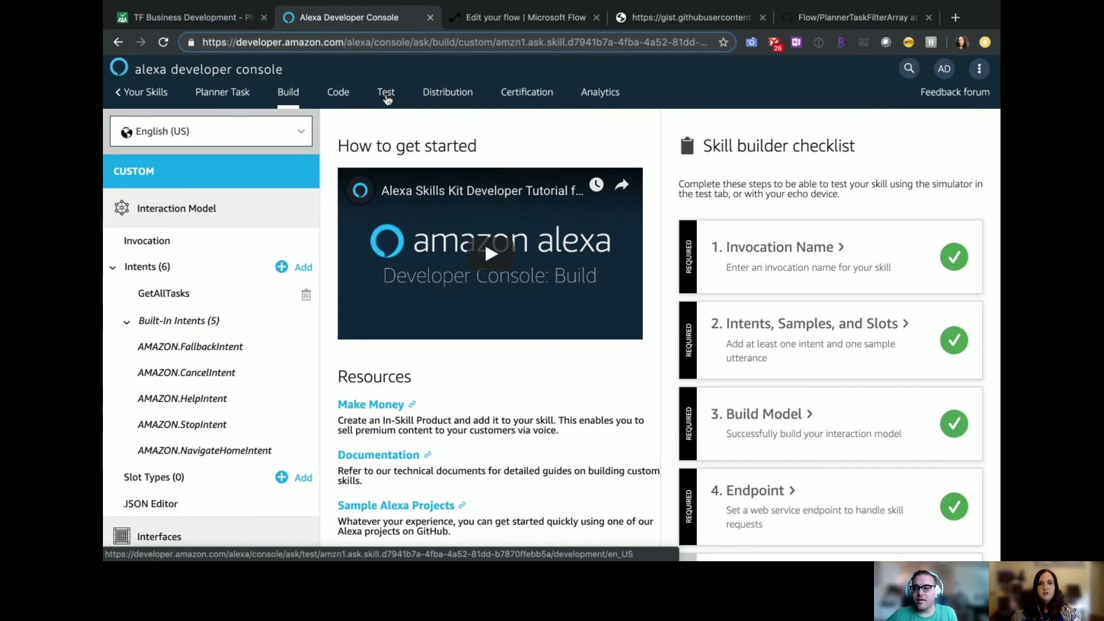
pyautogui.scroll(-1, 387, 99)
pyautogui.click(389, 95)
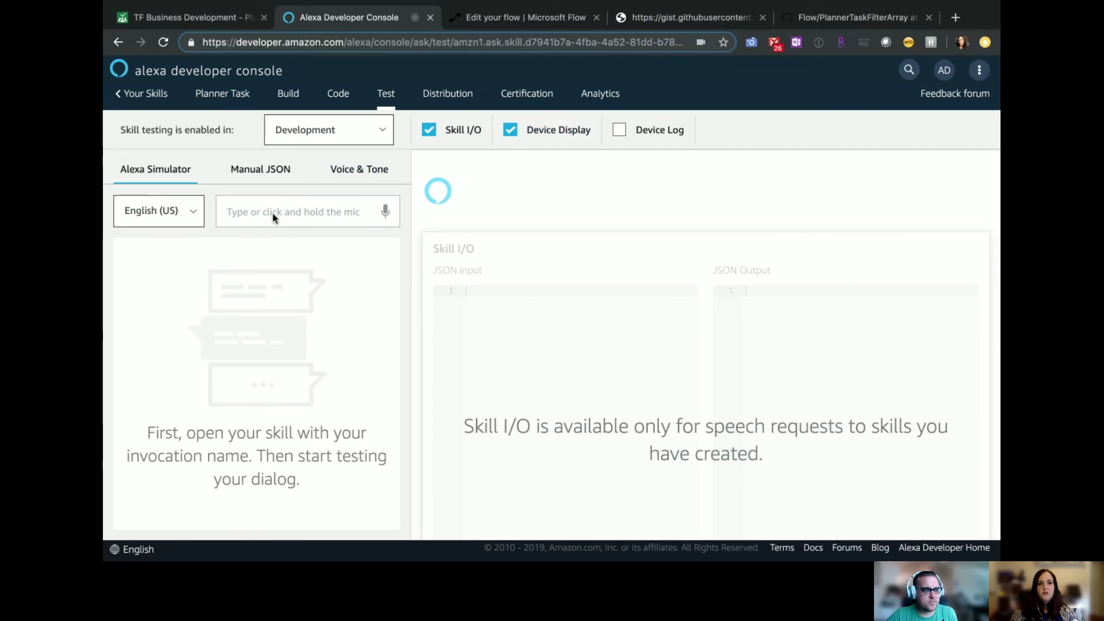
# Enter the utterance "list my planner tasks" in the Alexa Simulator without submitting it
pyautogui.click(311, 216)
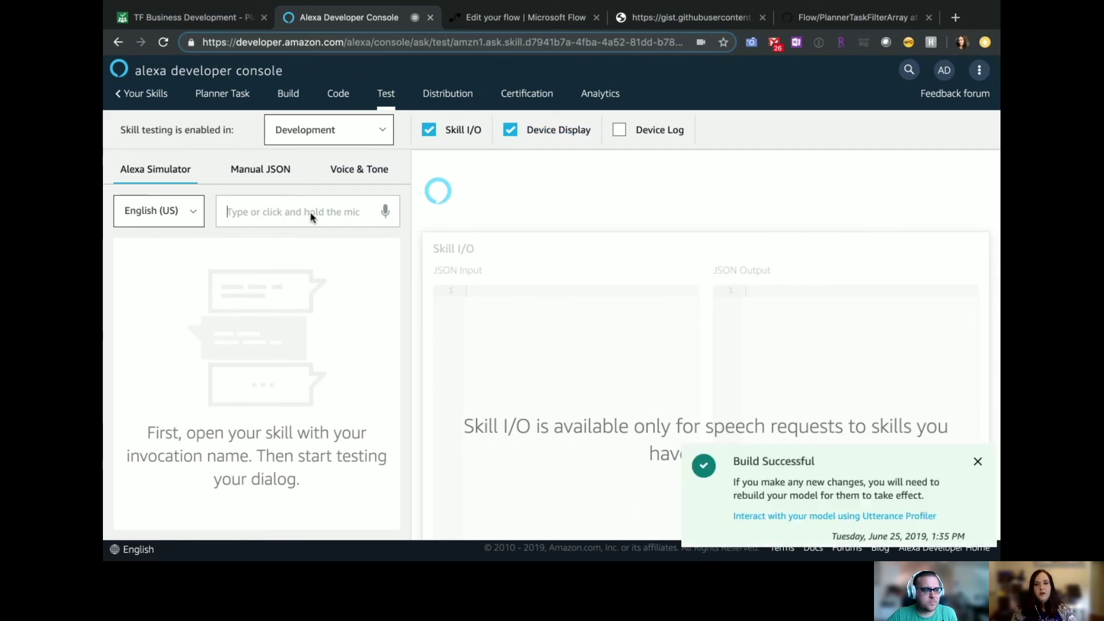
pyautogui.write('list my planner')
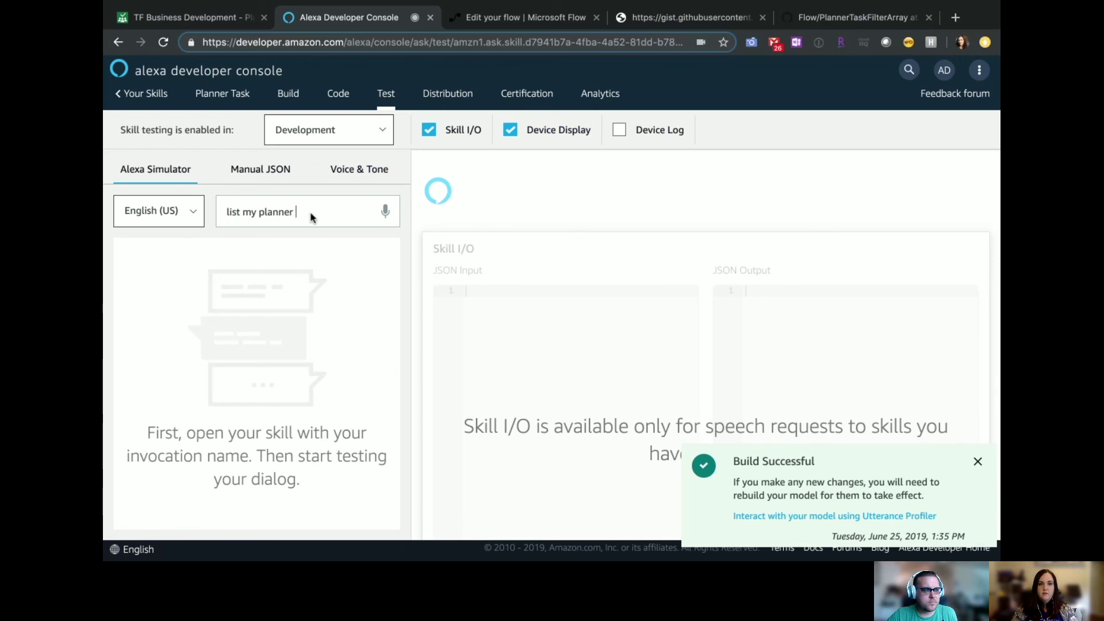
pyautogui.write(' task')
pyautogui.press('BackSpace')
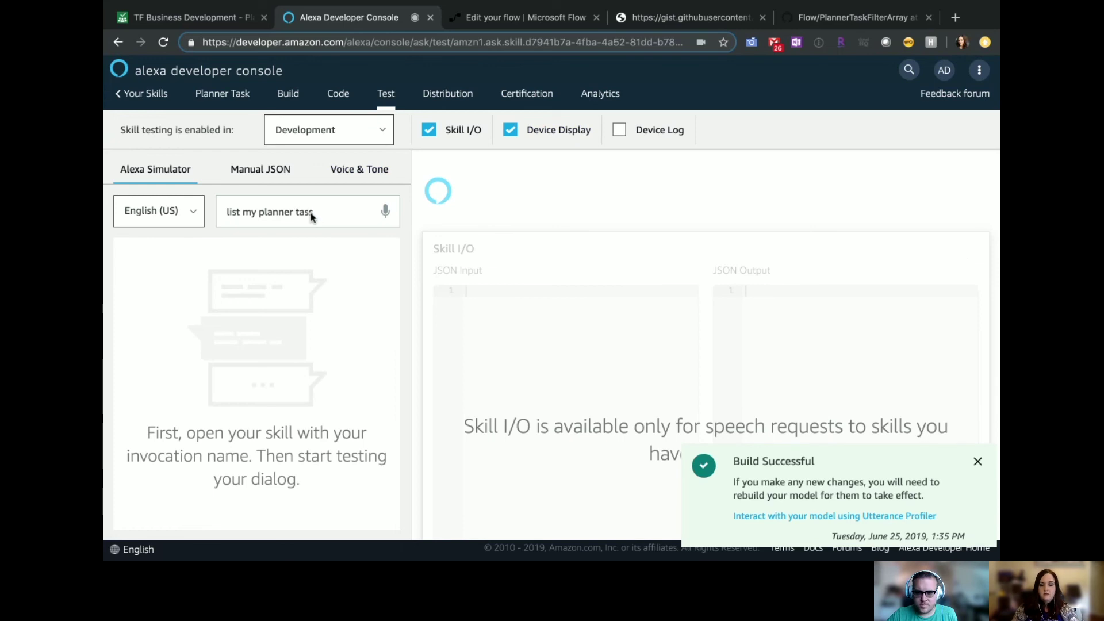
pyautogui.write('s')
# Prefix the utterance with "ask microsoft flow", submit it to the simulator, and dismiss the build notification covering the response
pyautogui.press('Home')
pyautogui.write('ask microsoft flo')
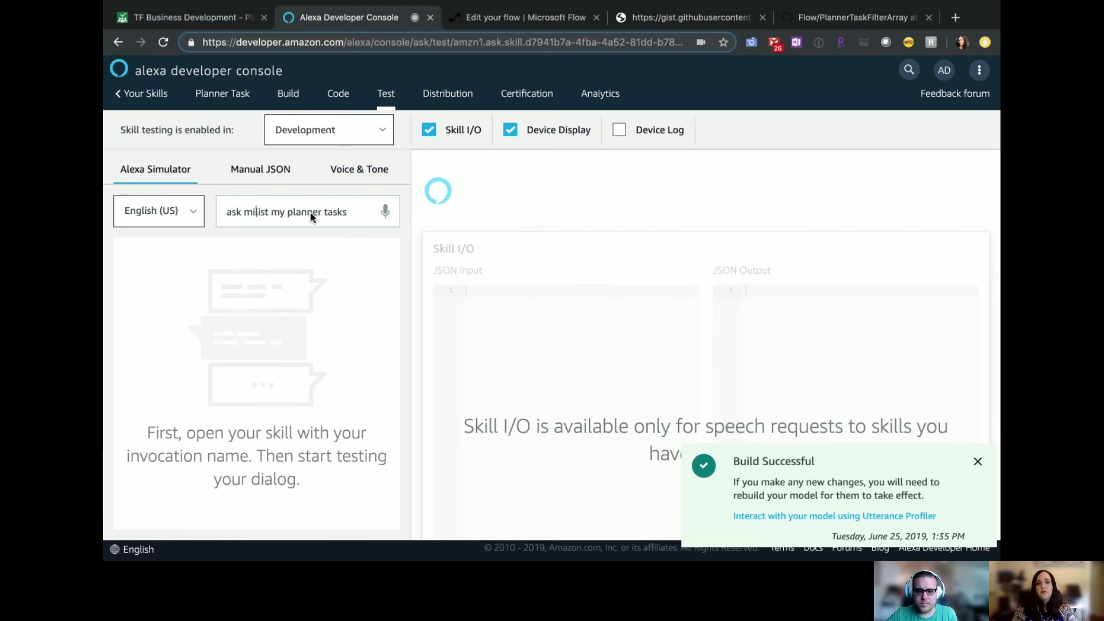
pyautogui.write('w')
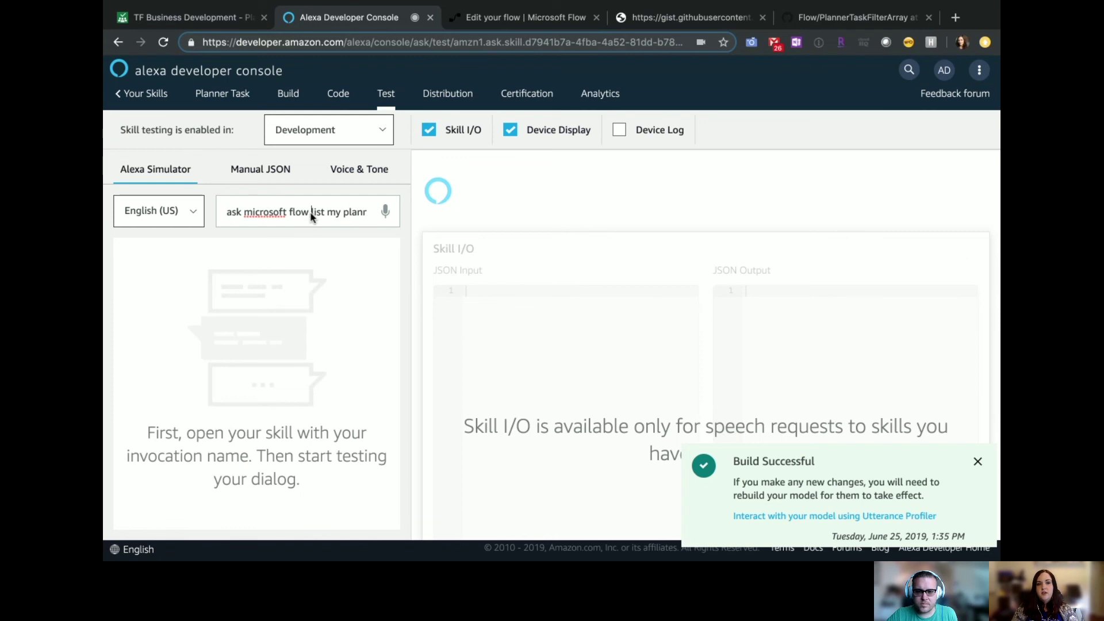
pyautogui.press('BackSpace')
pyautogui.press('BackSpace')
pyautogui.press('BackSpace')
pyautogui.press('BackSpace')
pyautogui.press('BackSpace')
pyautogui.press('BackSpace')
pyautogui.press('BackSpace')
pyautogui.press('BackSpace')
pyautogui.press('BackSpace')
pyautogui.press('BackSpace')
pyautogui.press('BackSpace')
pyautogui.press('BackSpace')
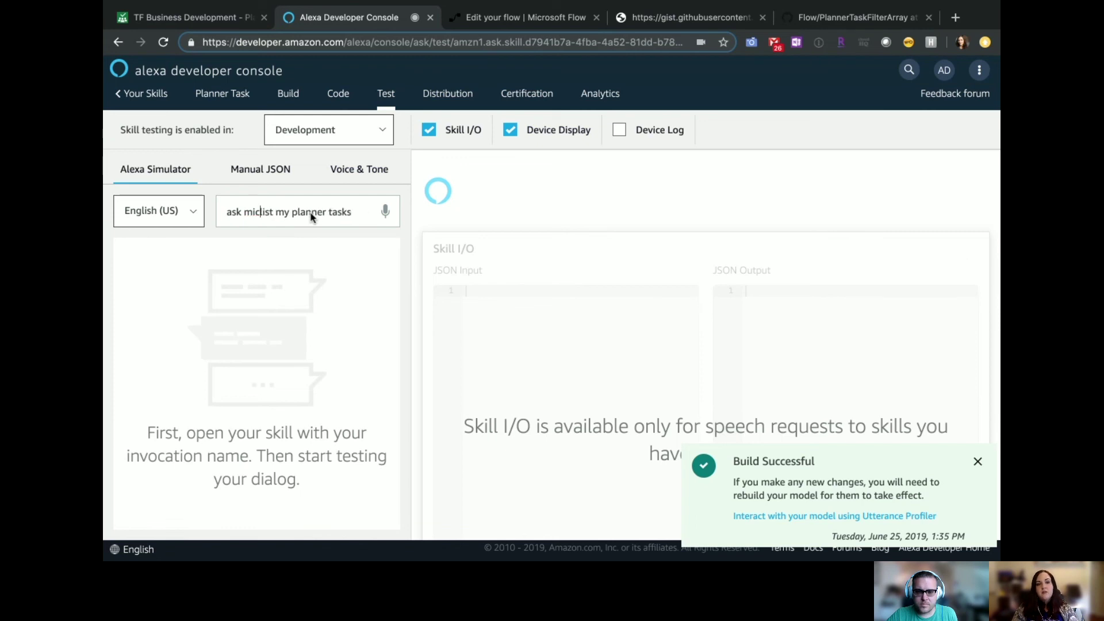
pyautogui.write('rosoft flow')
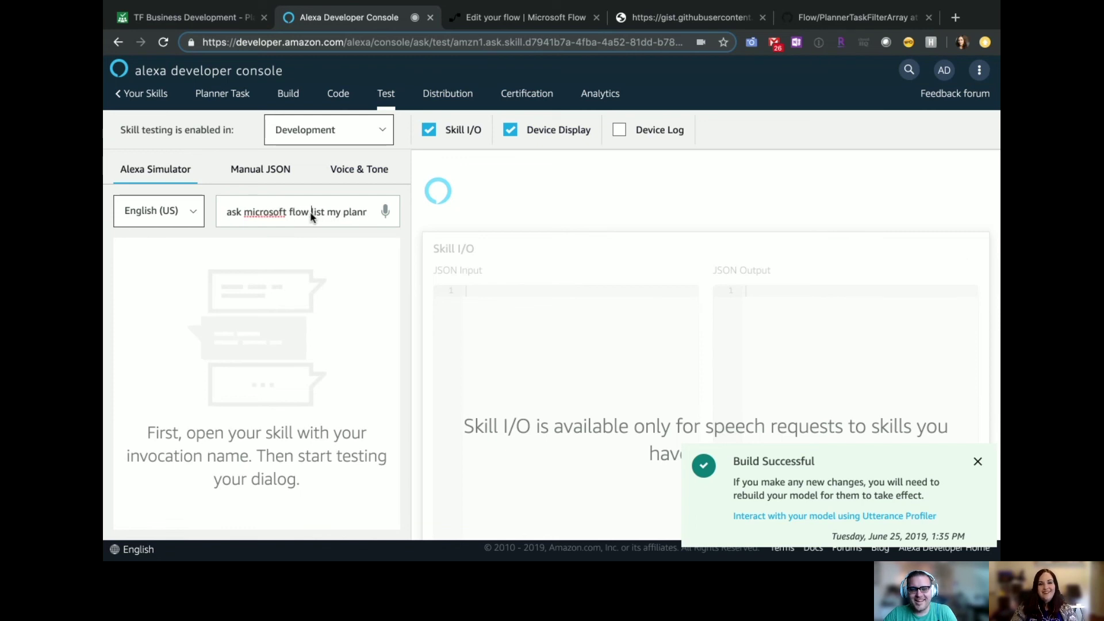
pyautogui.press('Return')
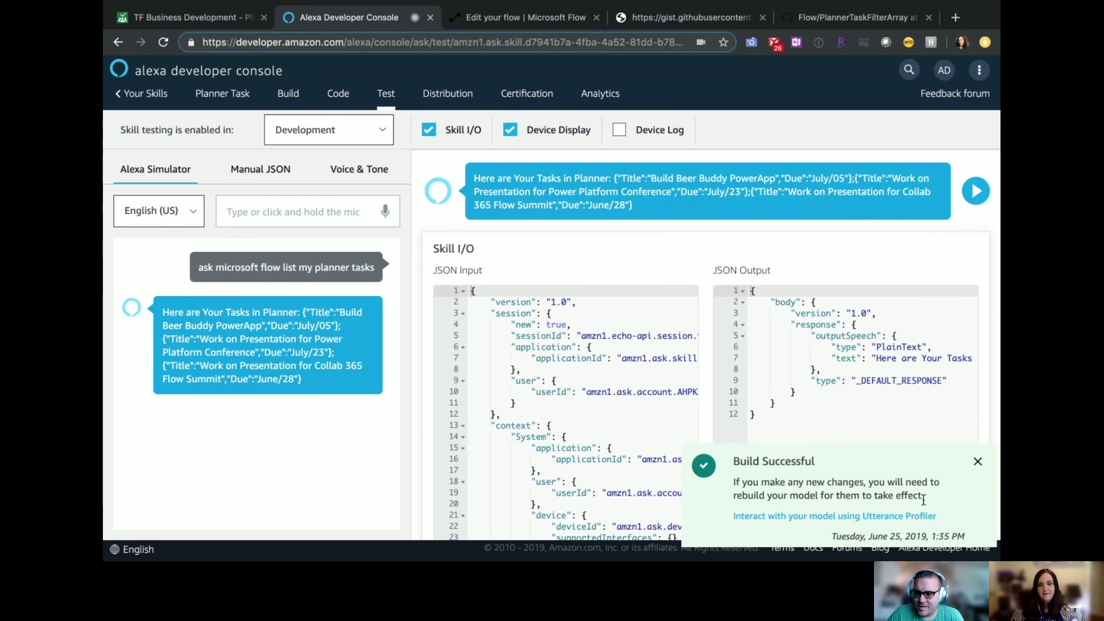
pyautogui.click(978, 463)
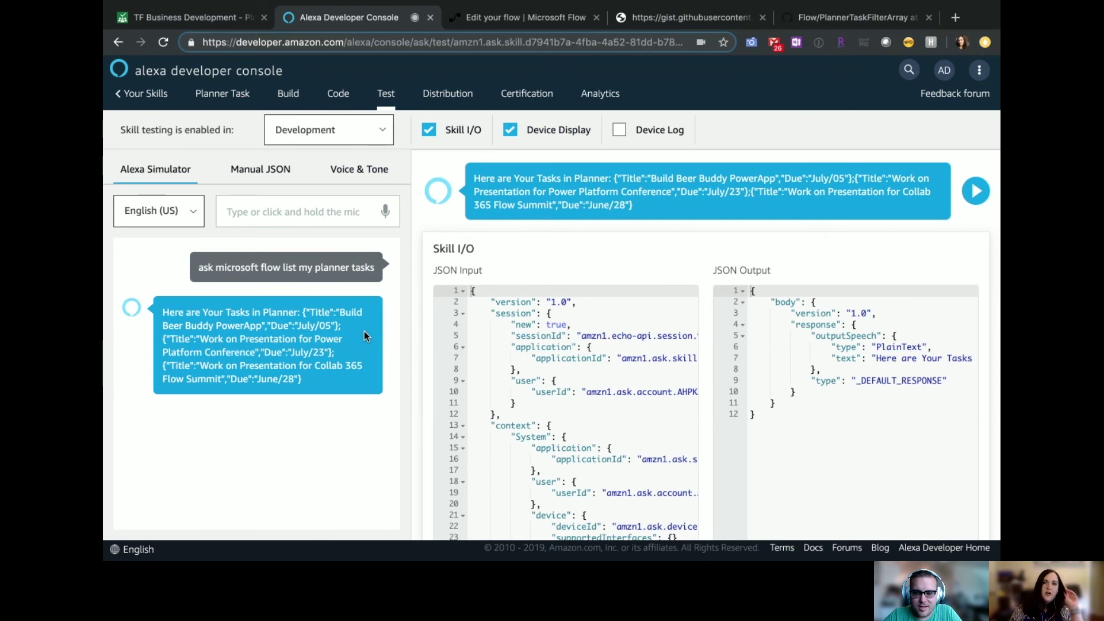
# Switch to the FlowAlexaPlannerTasks presentation in Microsoft PowerPoint
pyautogui.hotkey('ctrl', 'Left')
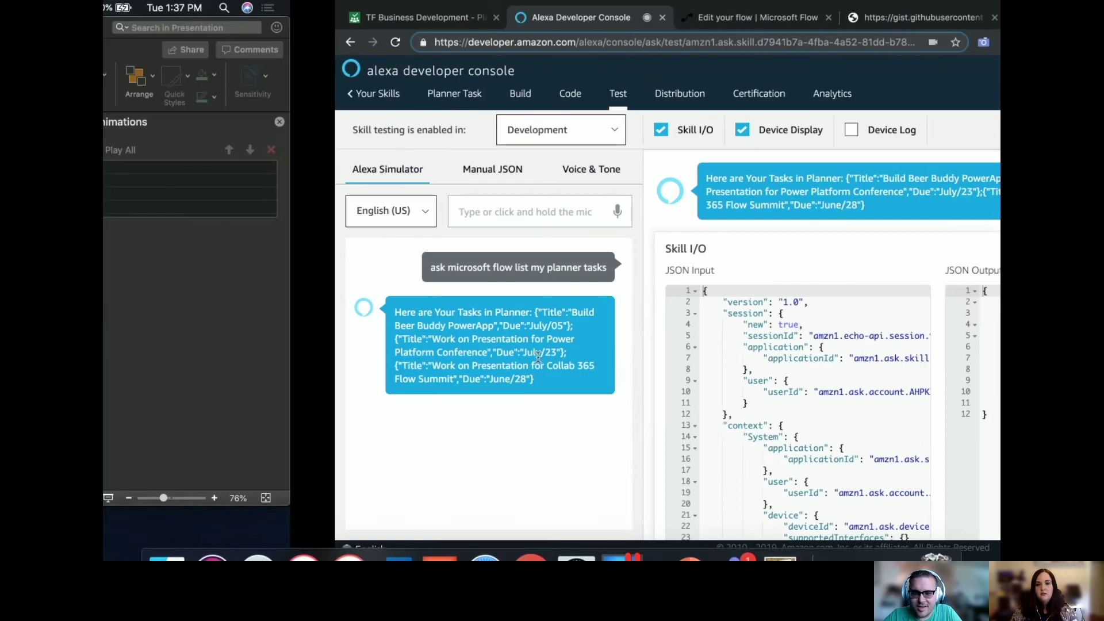
pyautogui.click(728, 538)
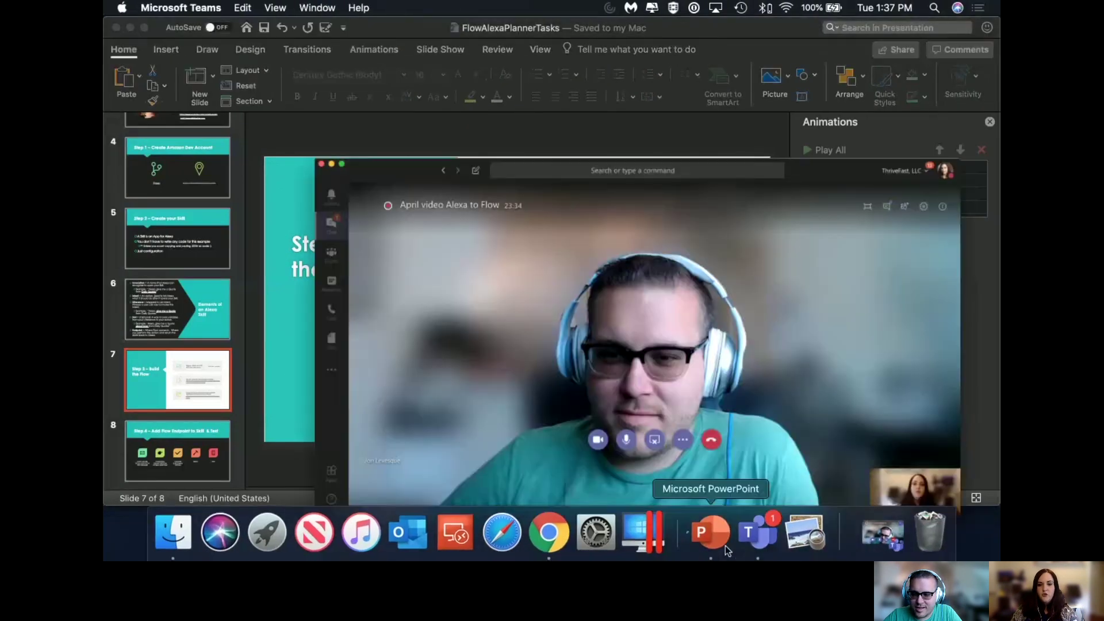